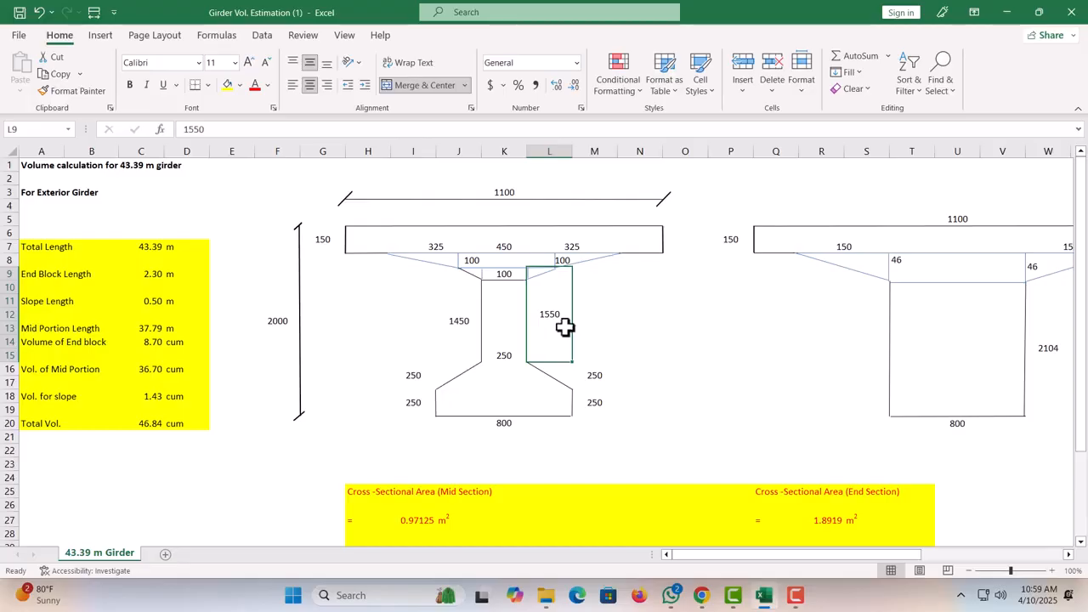
# Step: Examine the mid-section girder drawing from the top flange through the web to the bottom flange
pyautogui.click(654, 342)
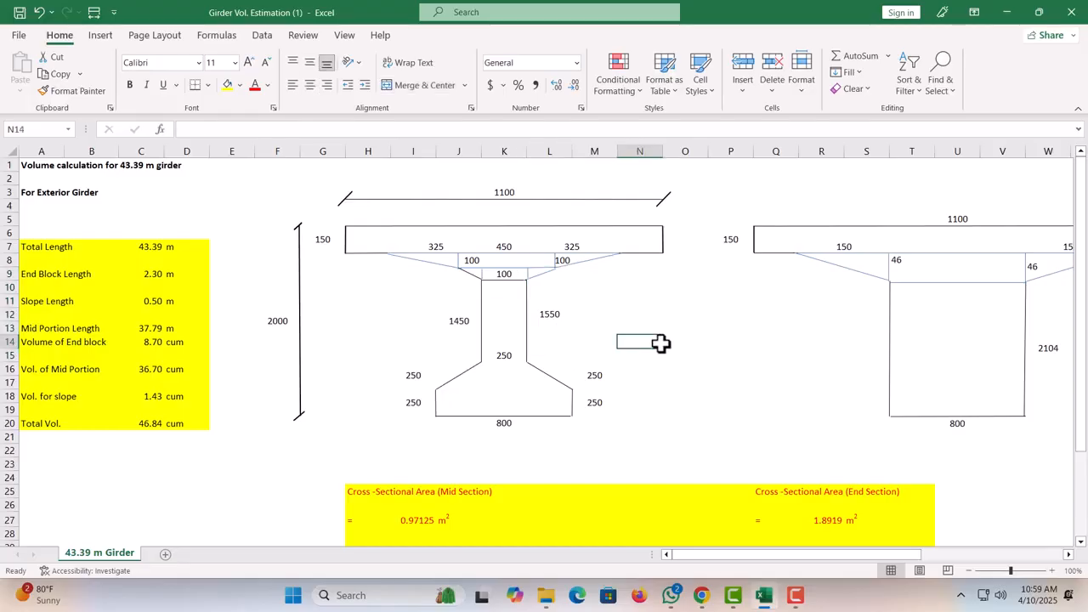
pyautogui.click(504, 275)
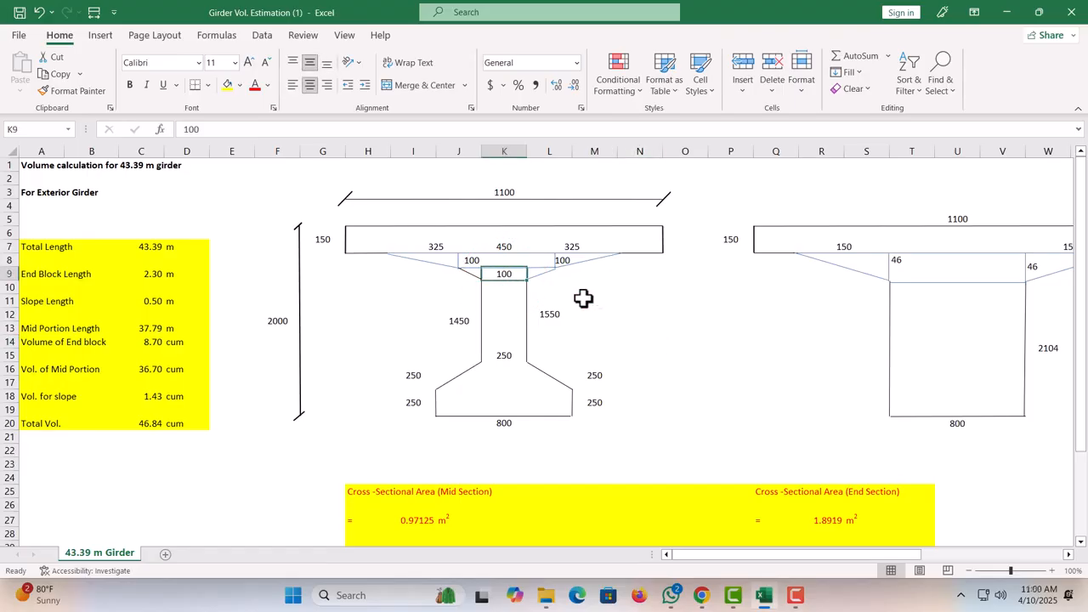
pyautogui.click(993, 352)
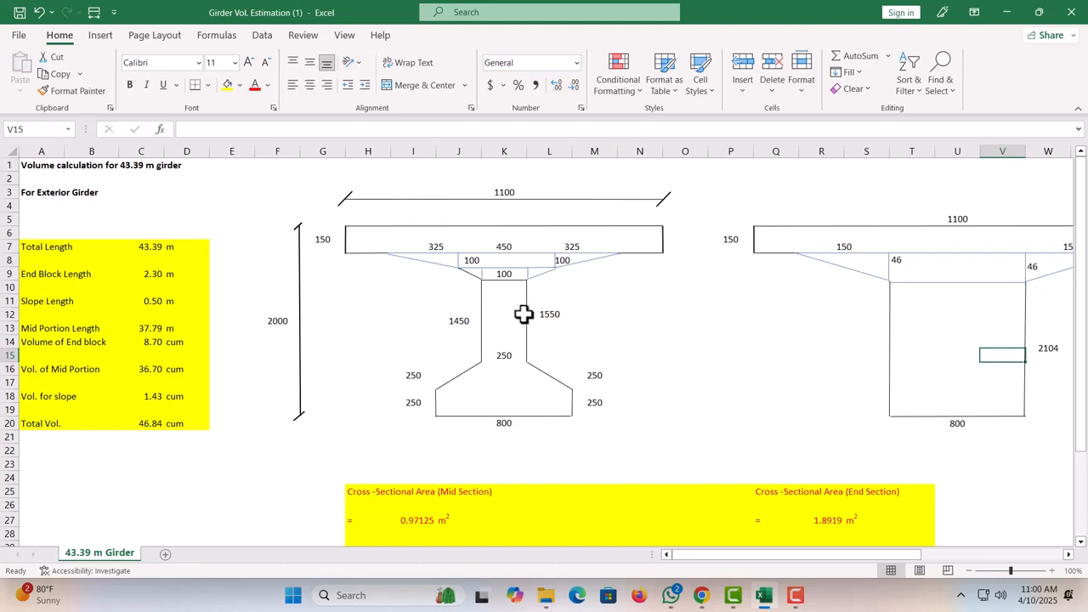
pyautogui.click(512, 235)
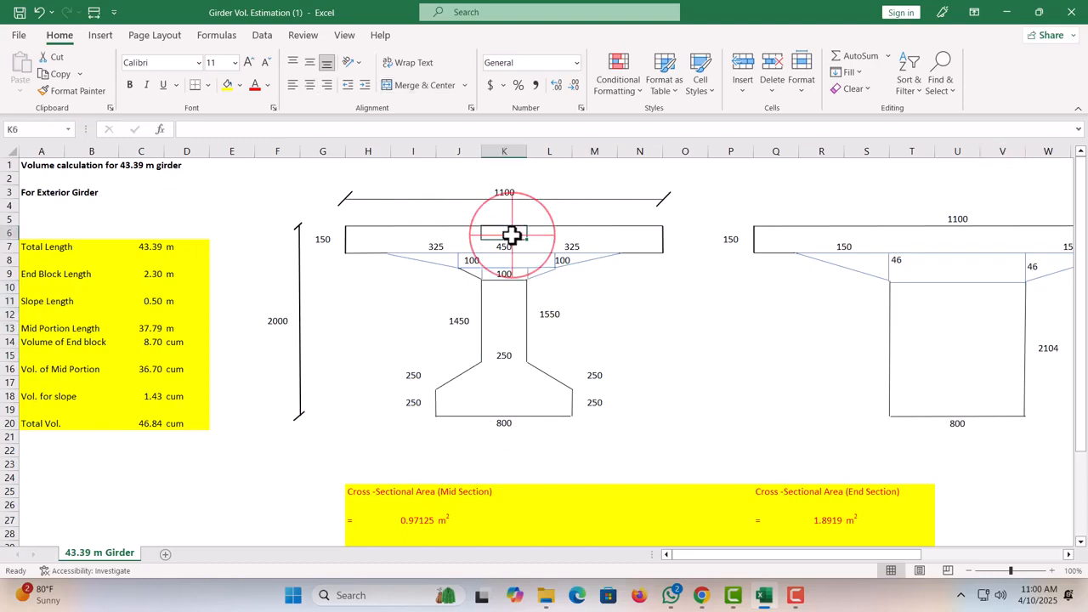
pyautogui.click(575, 246)
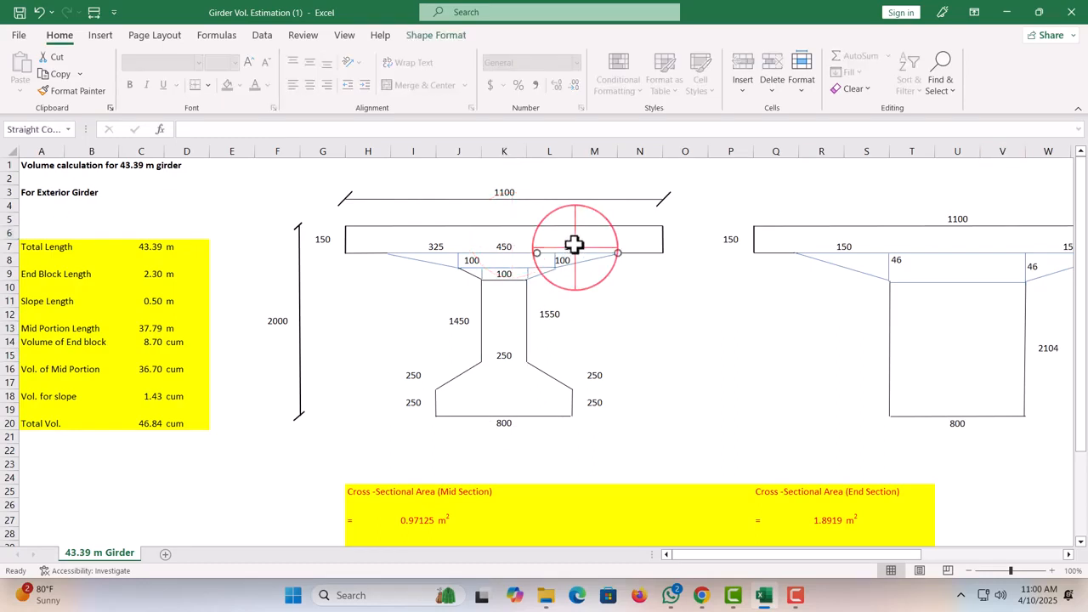
pyautogui.click(564, 235)
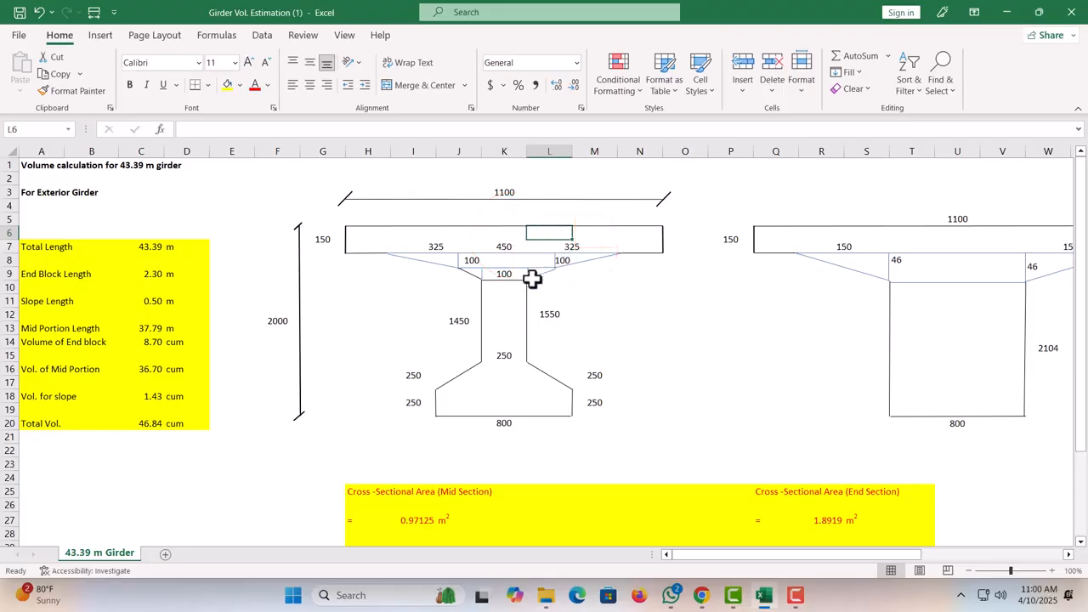
pyautogui.click(500, 298)
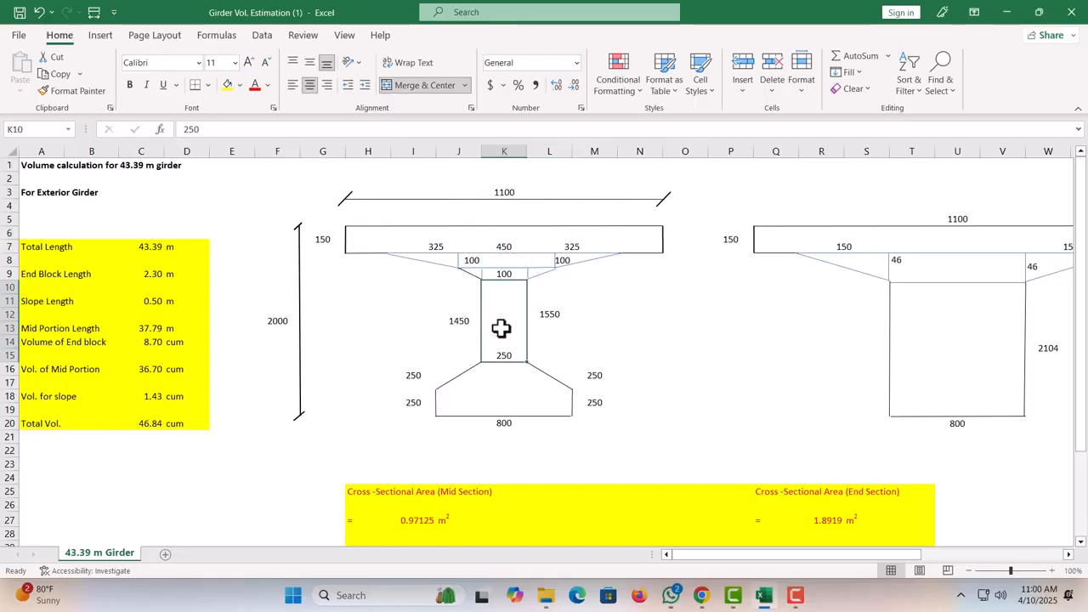
pyautogui.click(497, 408)
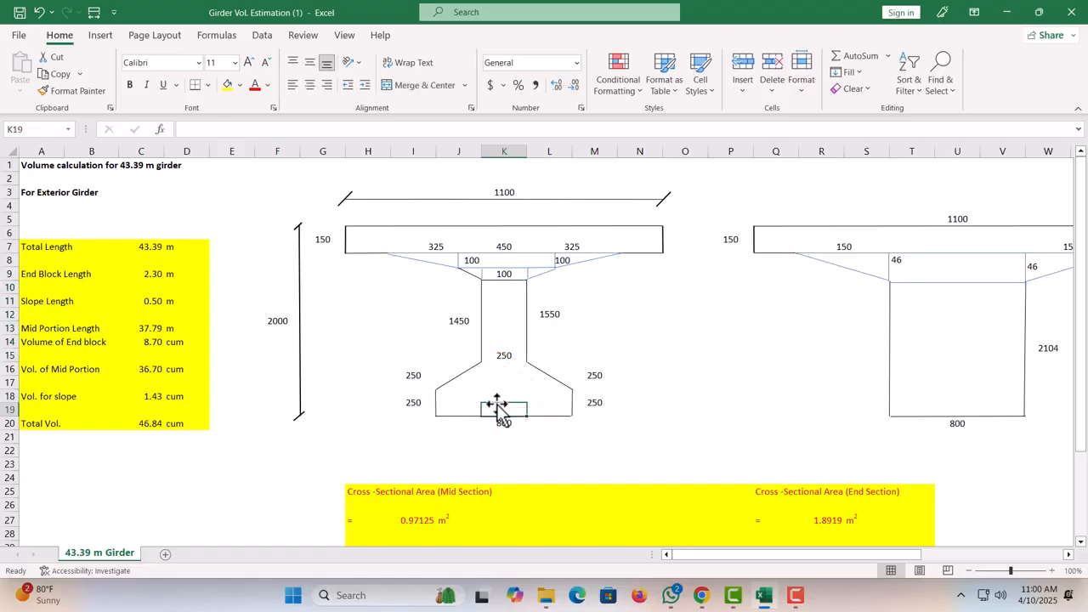
pyautogui.click(518, 232)
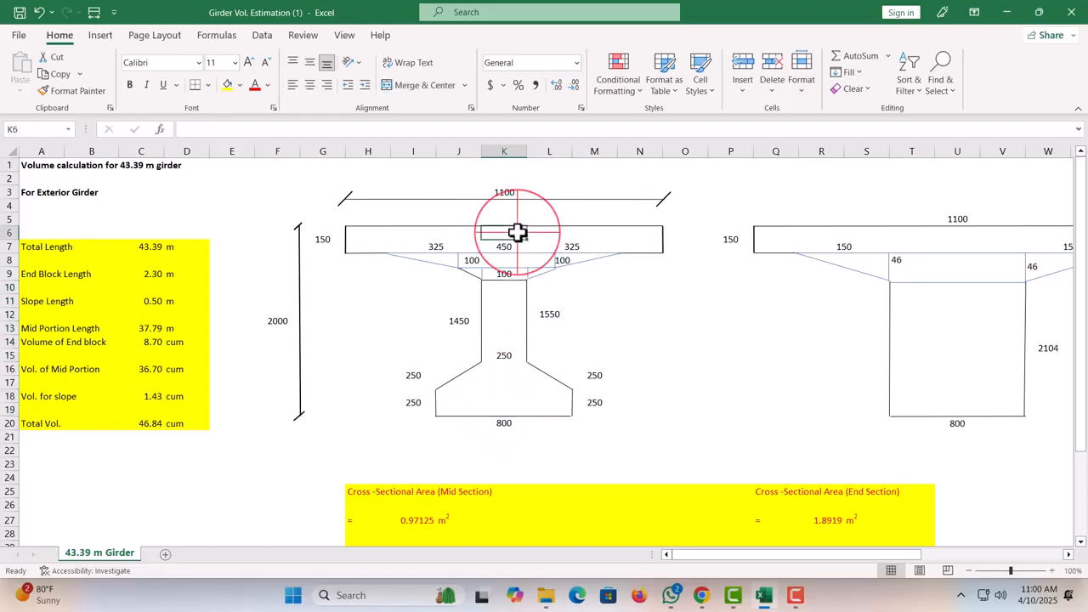
pyautogui.click(502, 385)
pyautogui.click(501, 314)
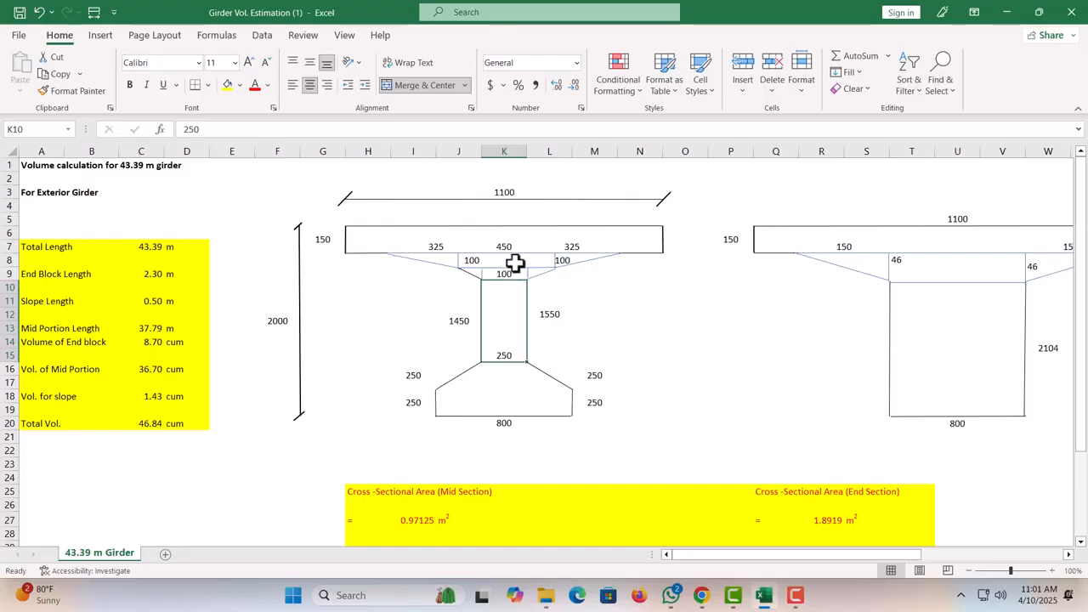
# Step: Inspect the mid section's bottom flange, covering its rectangular base and the tapered part above it
pyautogui.click(505, 332)
pyautogui.click(415, 523)
pyautogui.click(548, 405)
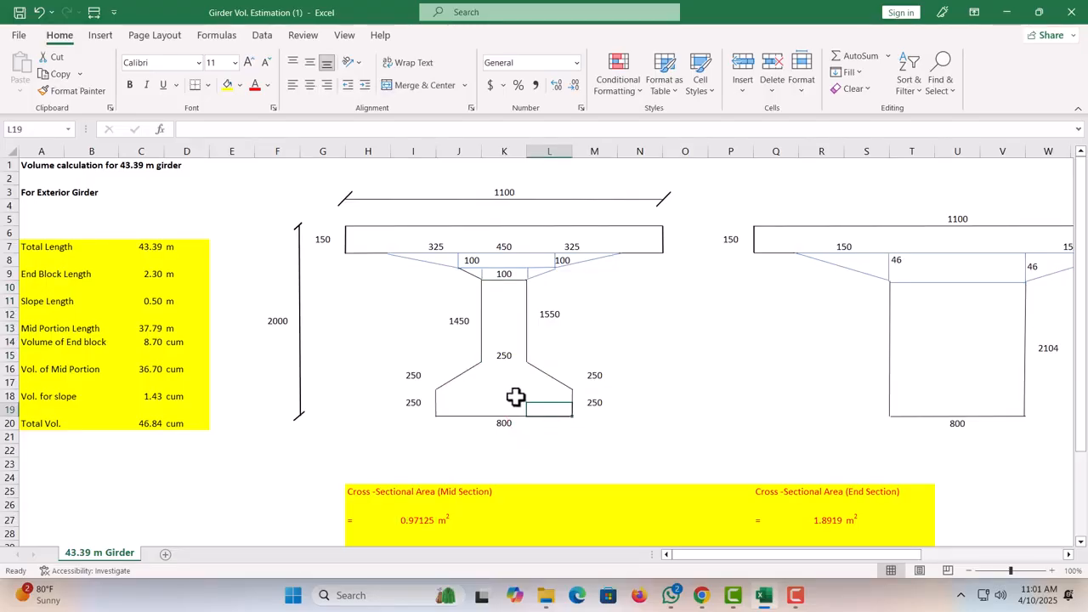
pyautogui.click(463, 397)
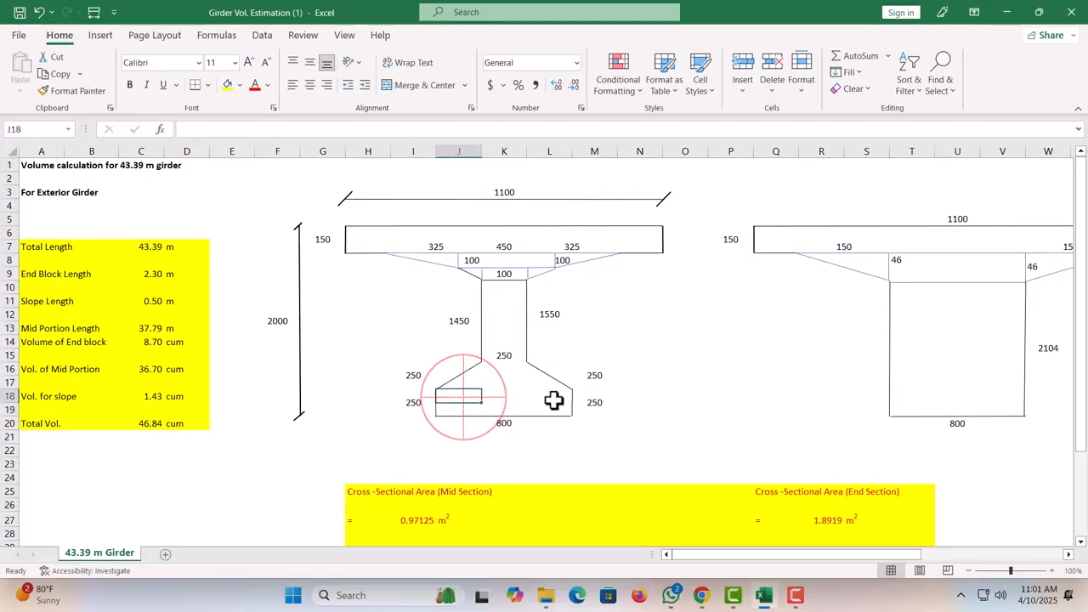
pyautogui.click(513, 405)
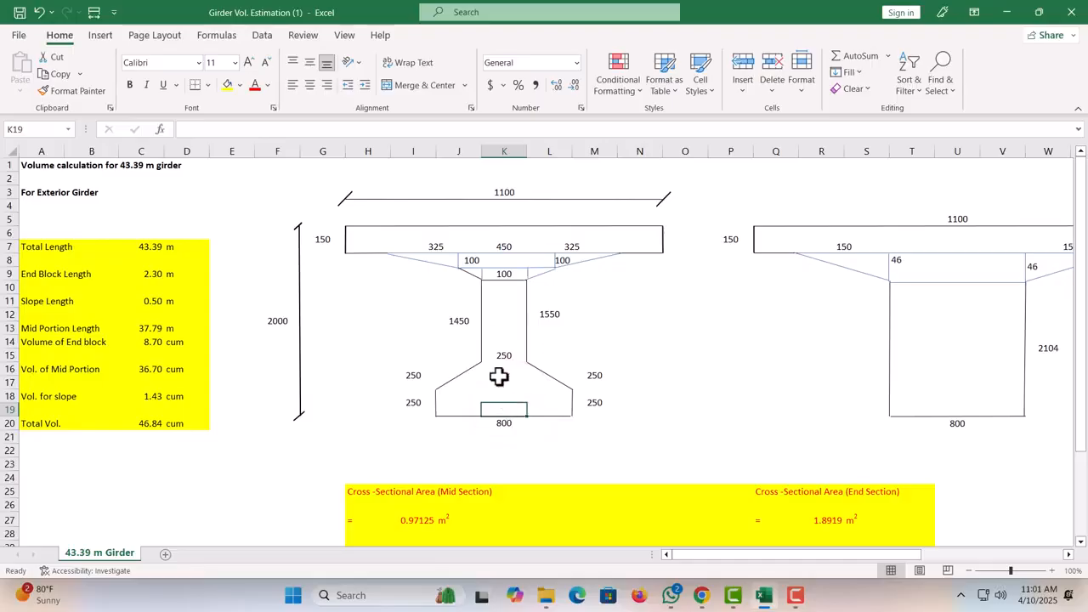
pyautogui.click(499, 380)
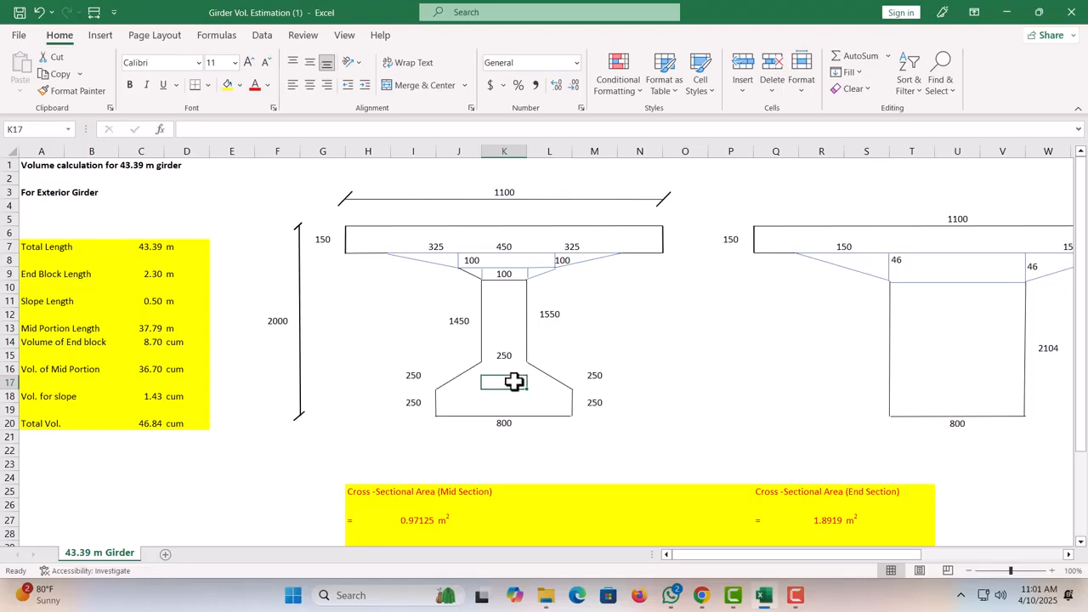
# Step: Inspect the mid section's web, the rectangular and triangular haunch parts above it, and the top flange
pyautogui.click(503, 309)
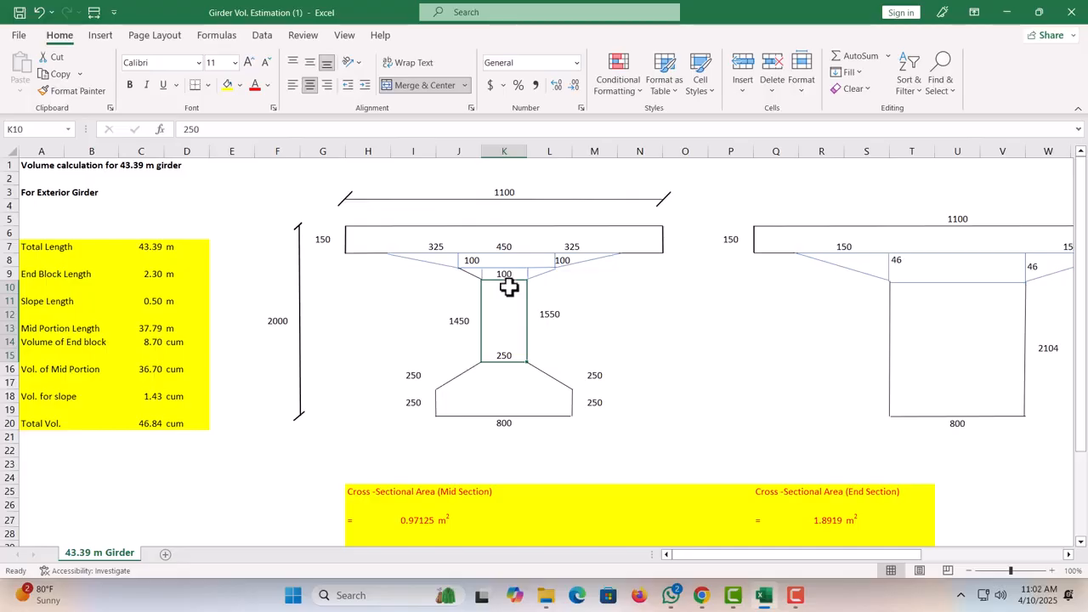
pyautogui.click(516, 270)
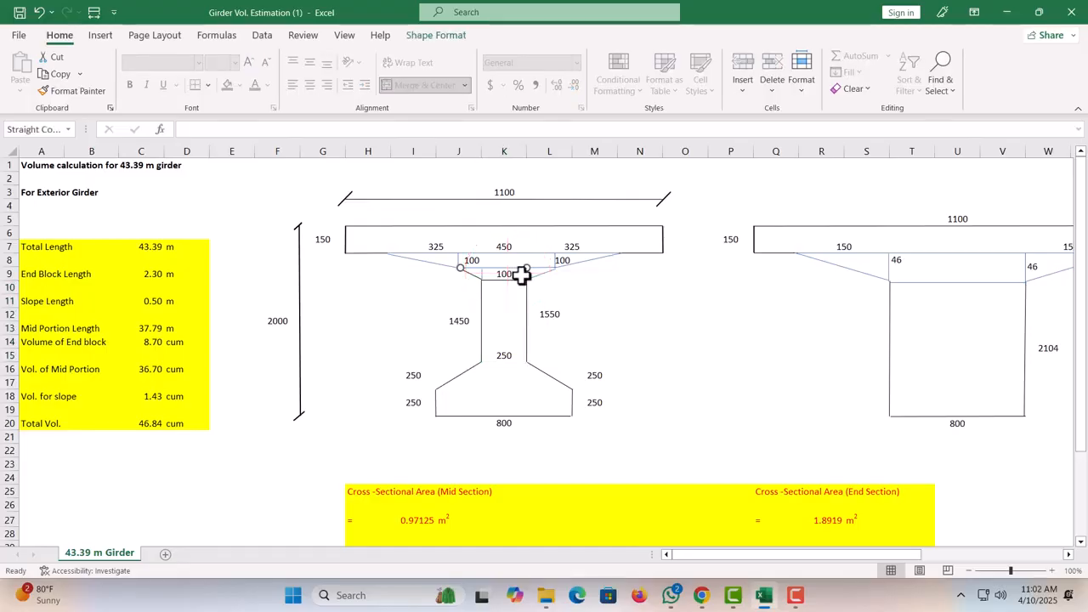
pyautogui.click(538, 272)
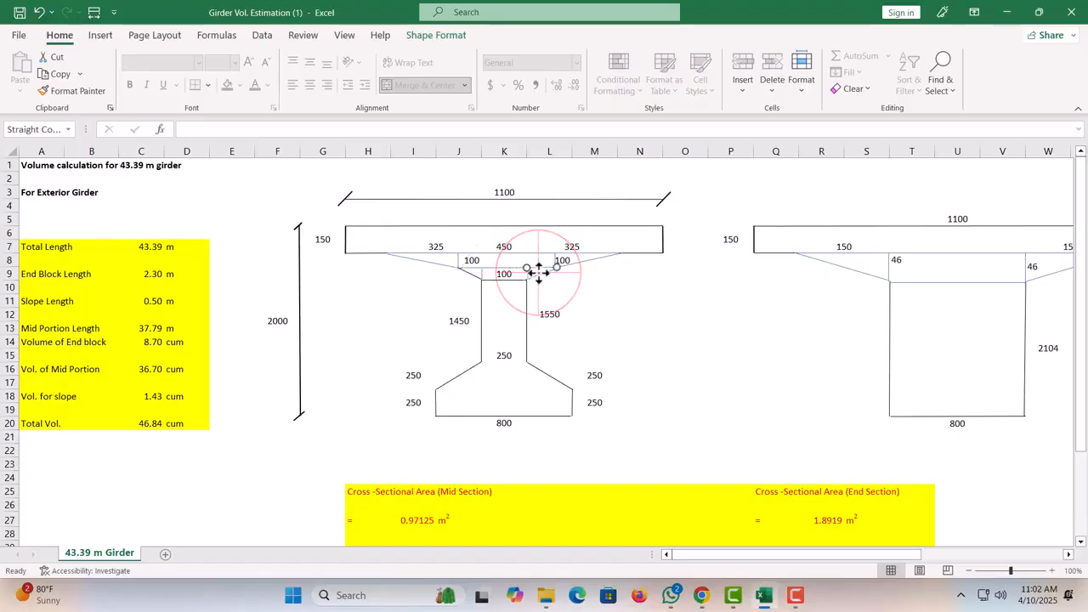
pyautogui.click(477, 270)
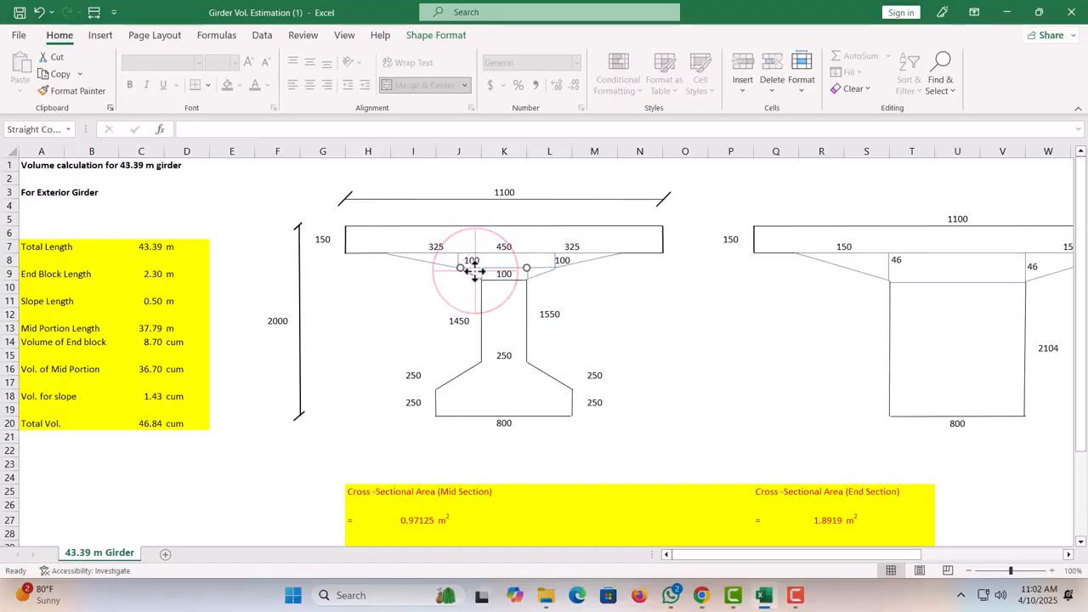
pyautogui.moveTo(508, 264); pyautogui.dragTo(597, 255)
pyautogui.click(446, 260)
pyautogui.click(570, 260)
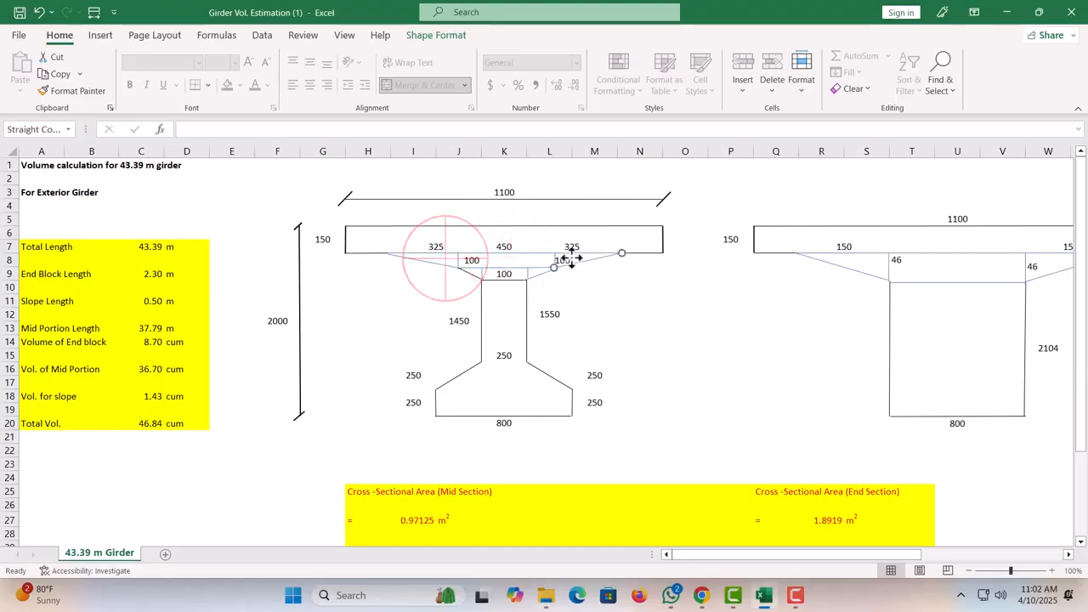
pyautogui.click(532, 236)
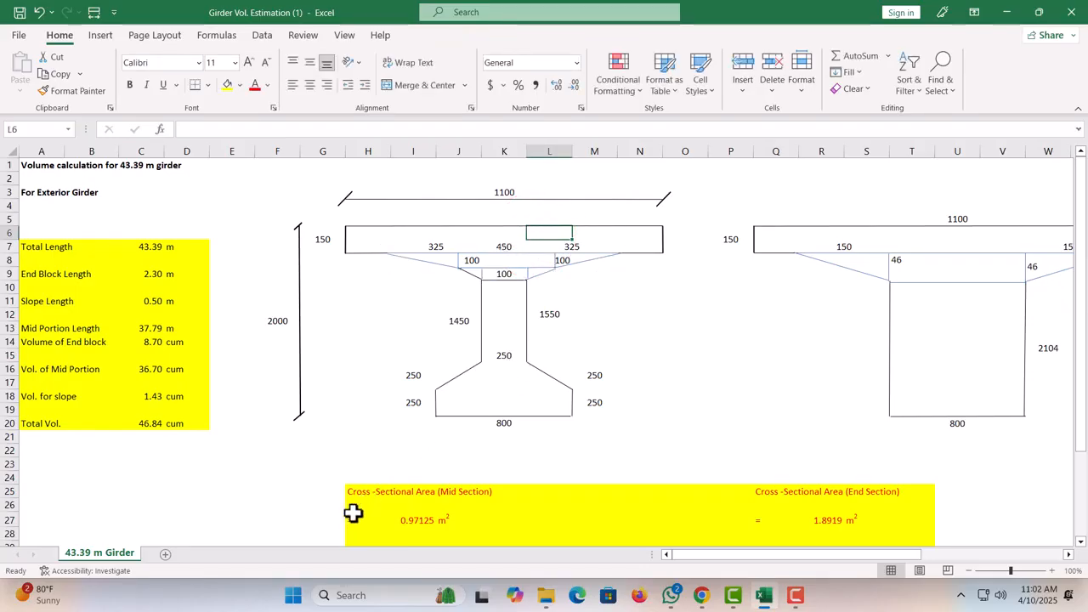
# Step: Review the mid-section cross-sectional area formula in cell I27 against the drawing dimensions it references
pyautogui.doubleClick(414, 522)
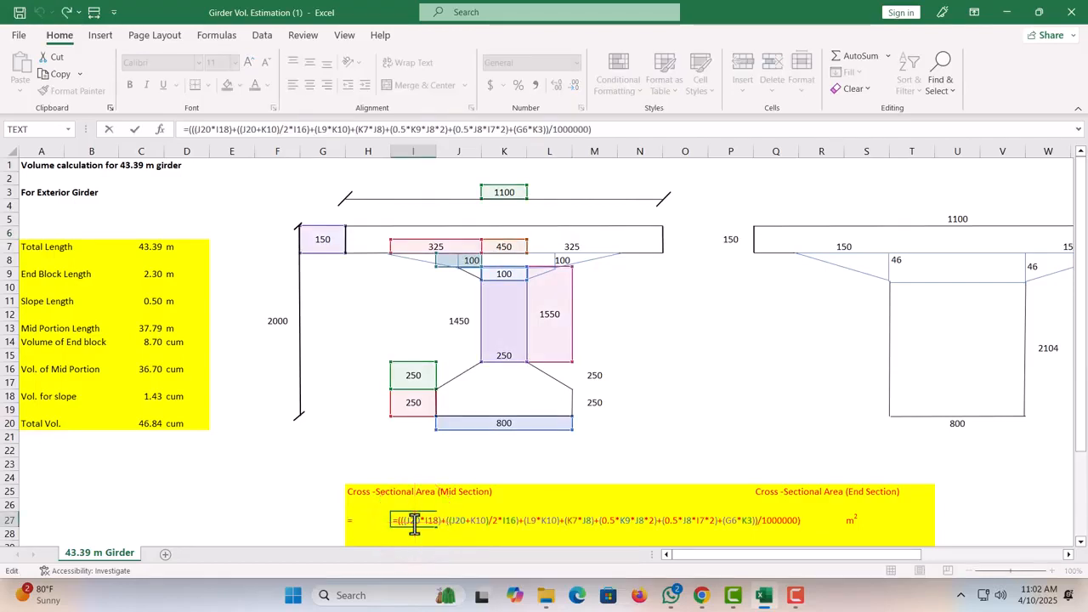
pyautogui.press('Escape')
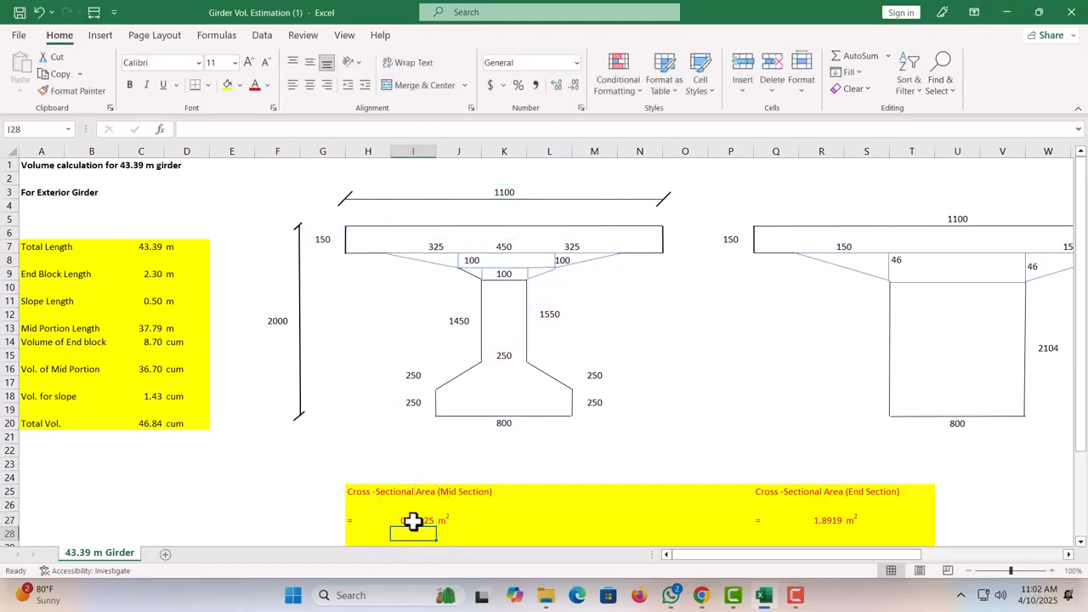
pyautogui.doubleClick(413, 519)
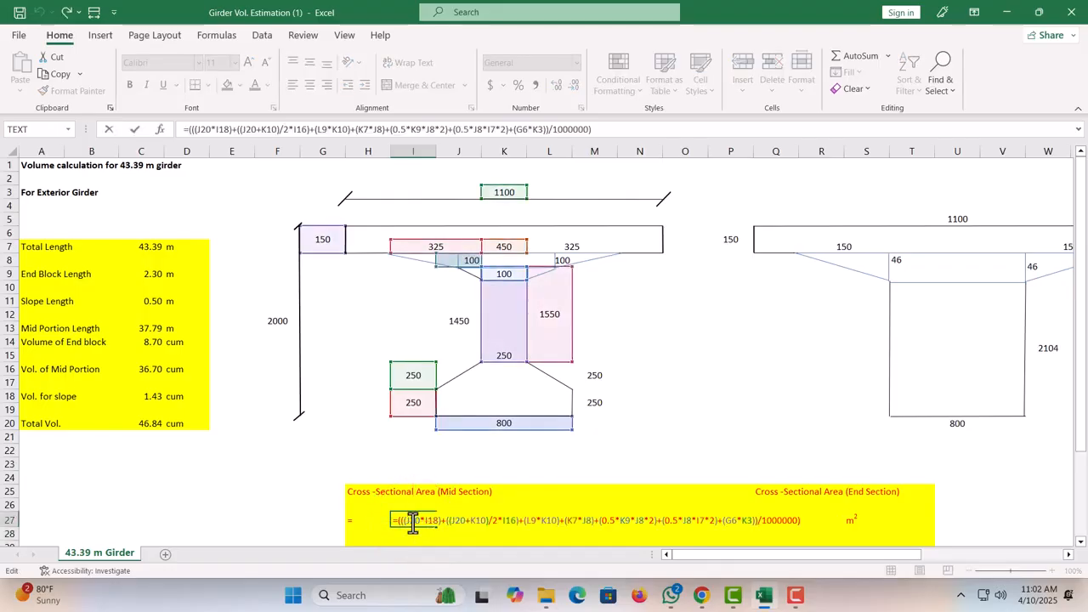
pyautogui.press('Return')
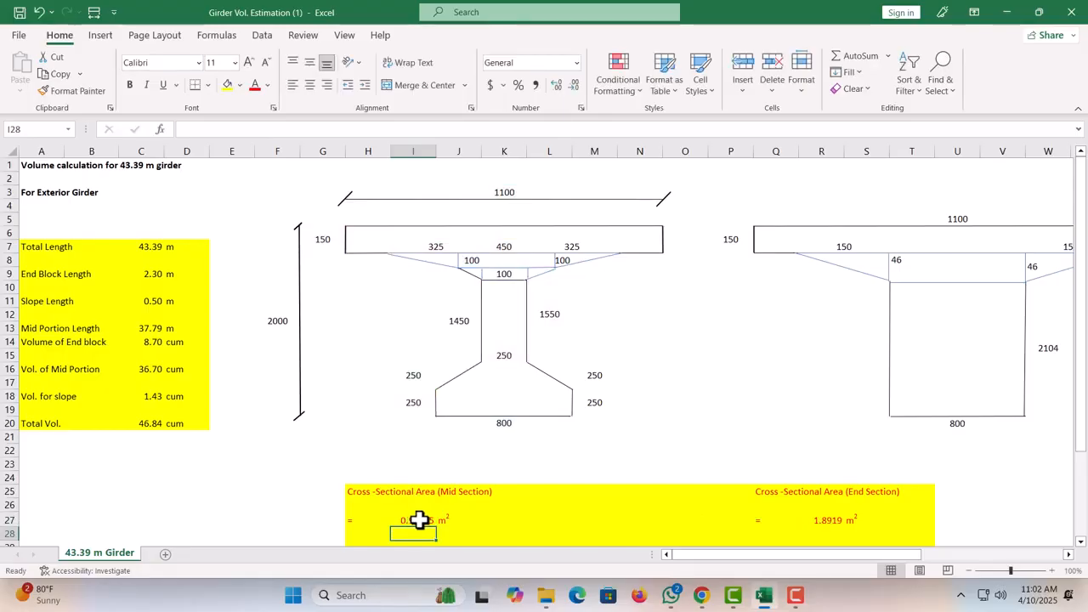
pyautogui.doubleClick(419, 520)
pyautogui.press('Return')
# Step: Examine the end-section drawing's block, side haunches and top flange, and review its cross-sectional area formula in R27
pyautogui.moveTo(875, 555); pyautogui.dragTo(943, 558)
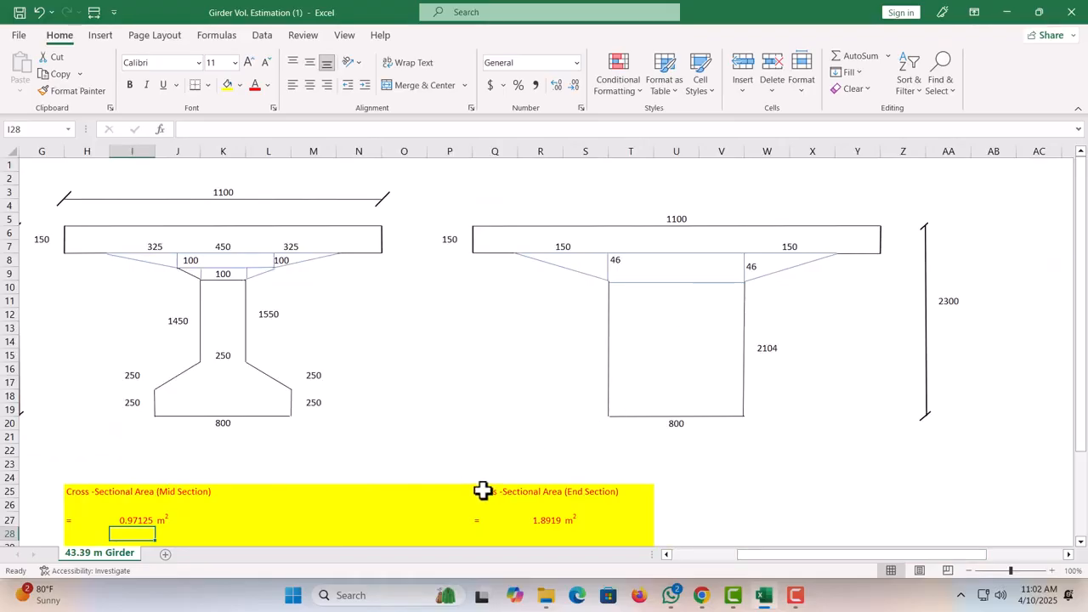
pyautogui.click(687, 341)
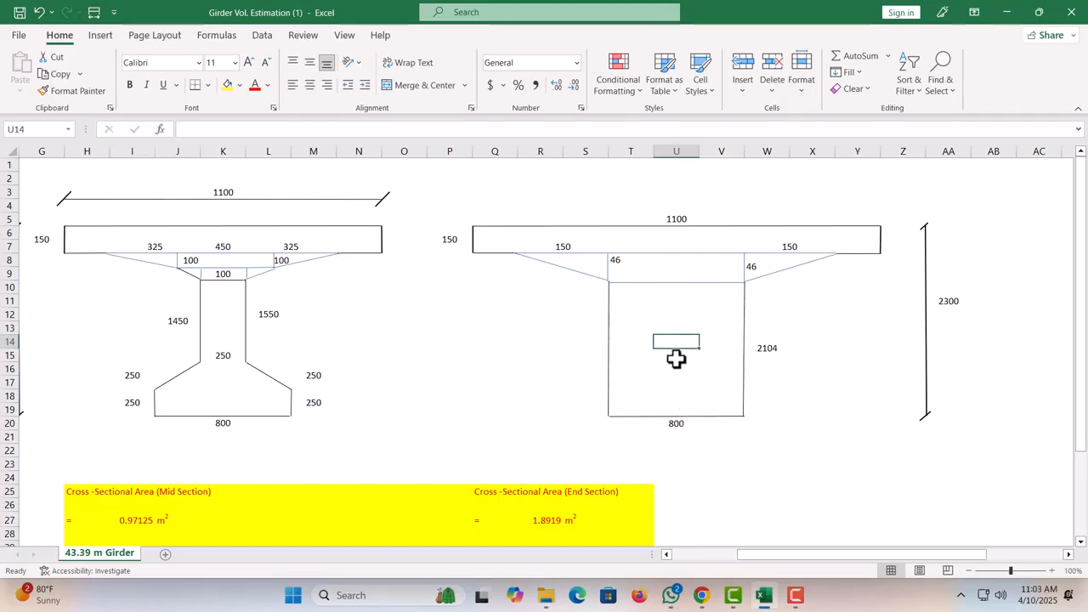
pyautogui.click(676, 261)
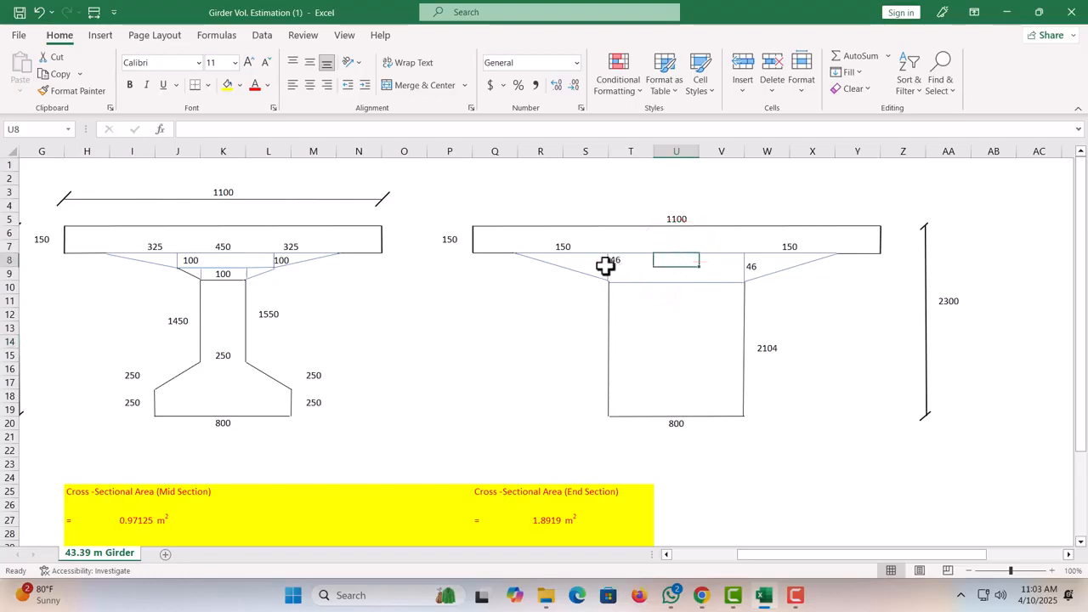
pyautogui.click(578, 262)
pyautogui.click(762, 275)
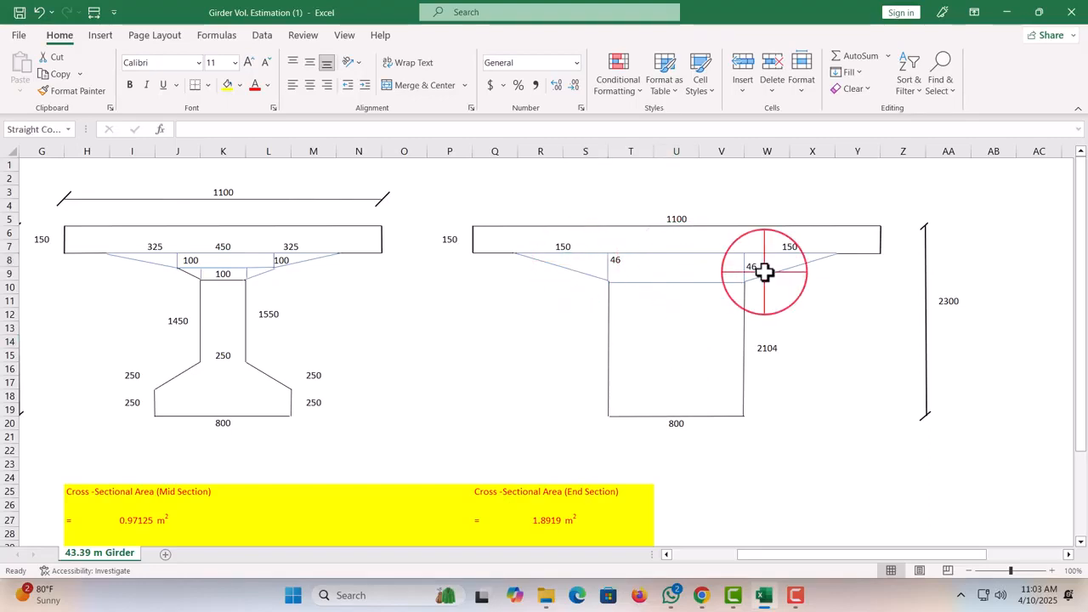
pyautogui.click(697, 242)
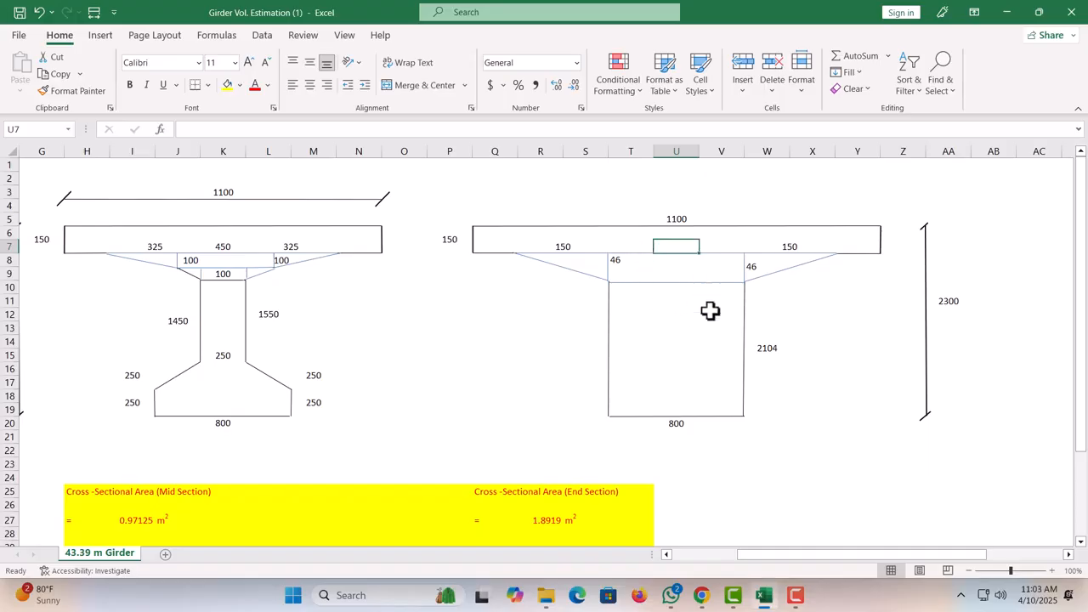
pyautogui.doubleClick(540, 521)
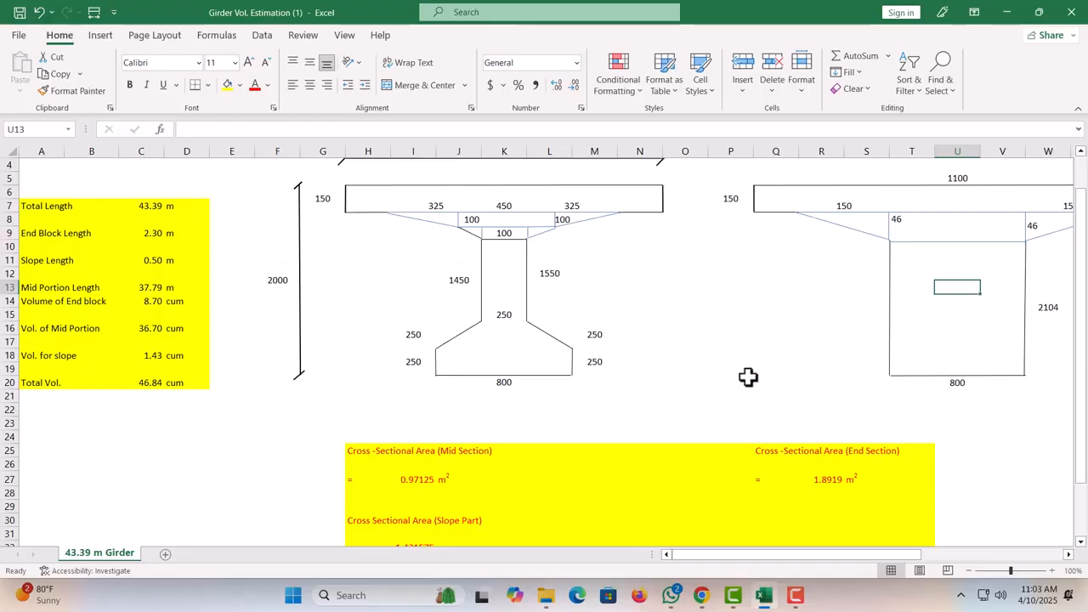
# Step: Review the slope-part area formula in I32 together with the mid-section and end-section areas it references
pyautogui.scroll(-2, 748, 377)
pyautogui.click(407, 467)
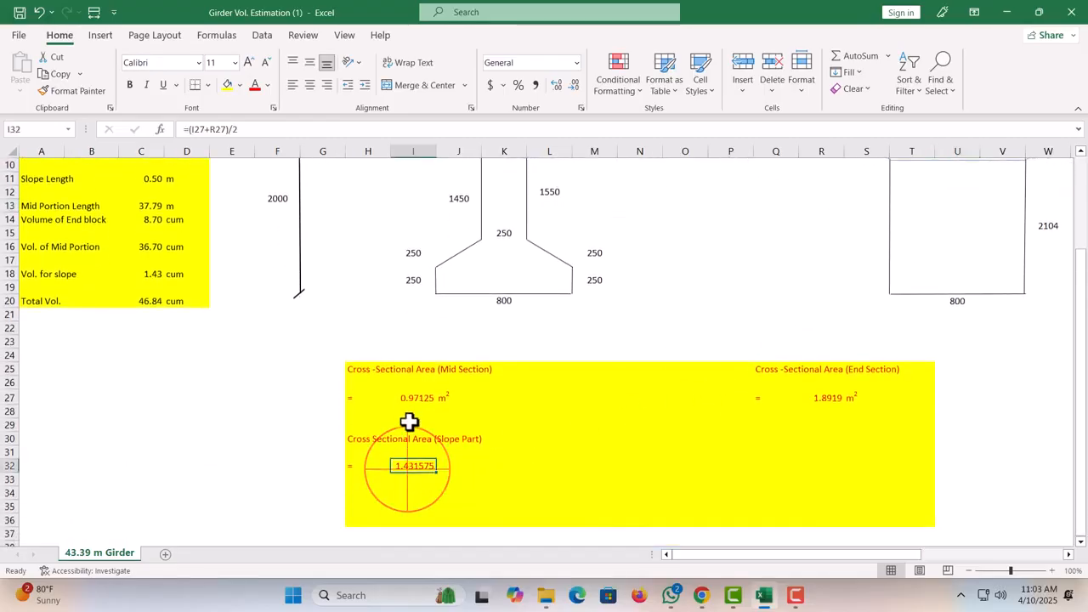
pyautogui.click(432, 400)
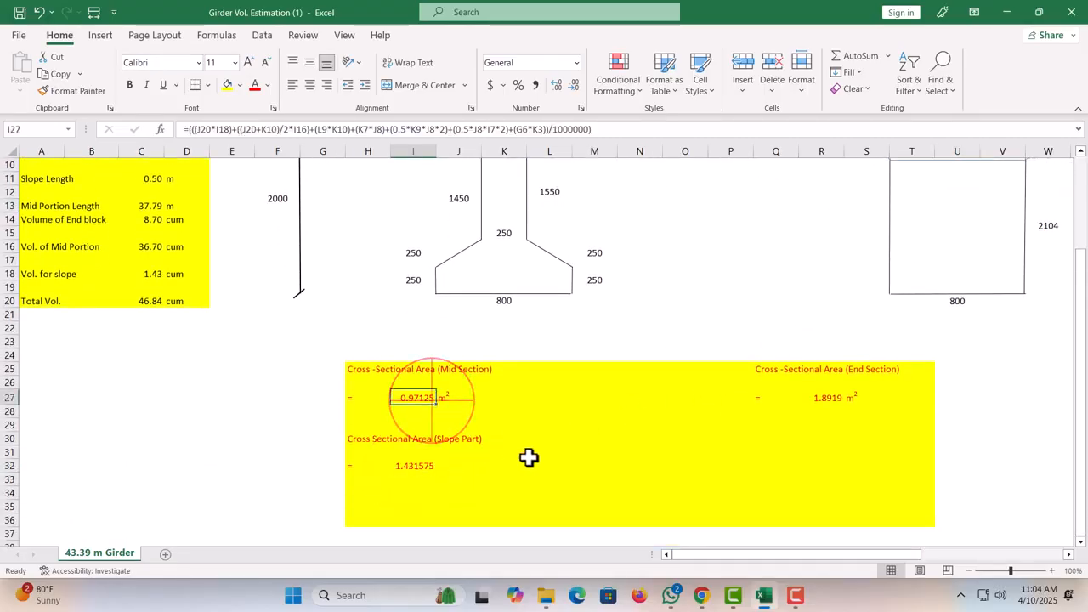
pyautogui.click(850, 398)
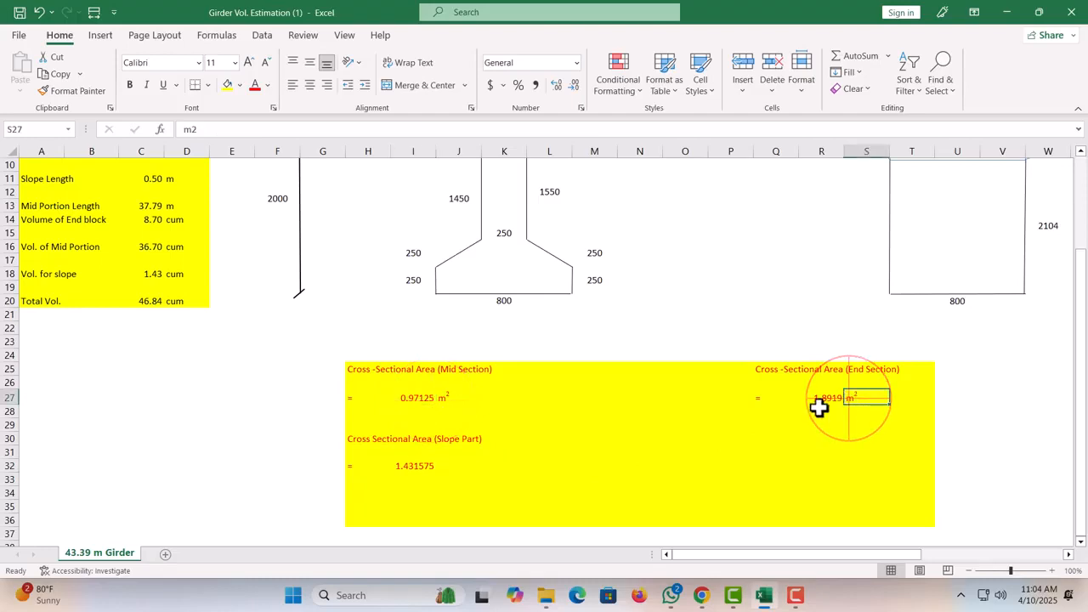
pyautogui.doubleClick(413, 465)
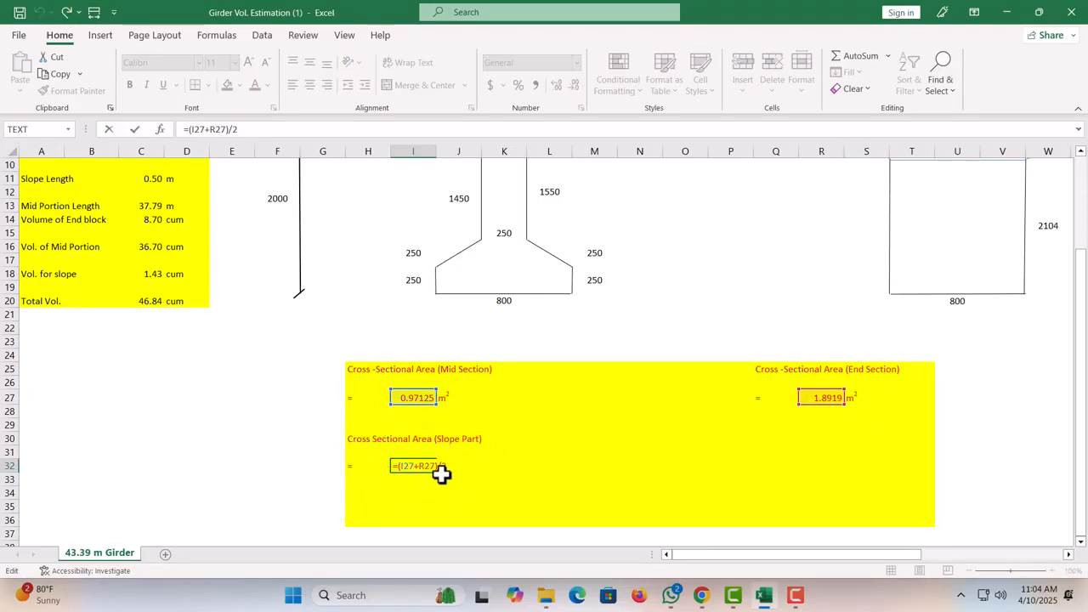
pyautogui.press('Return')
pyautogui.scroll(1, 432, 463)
pyautogui.scroll(1, 432, 463)
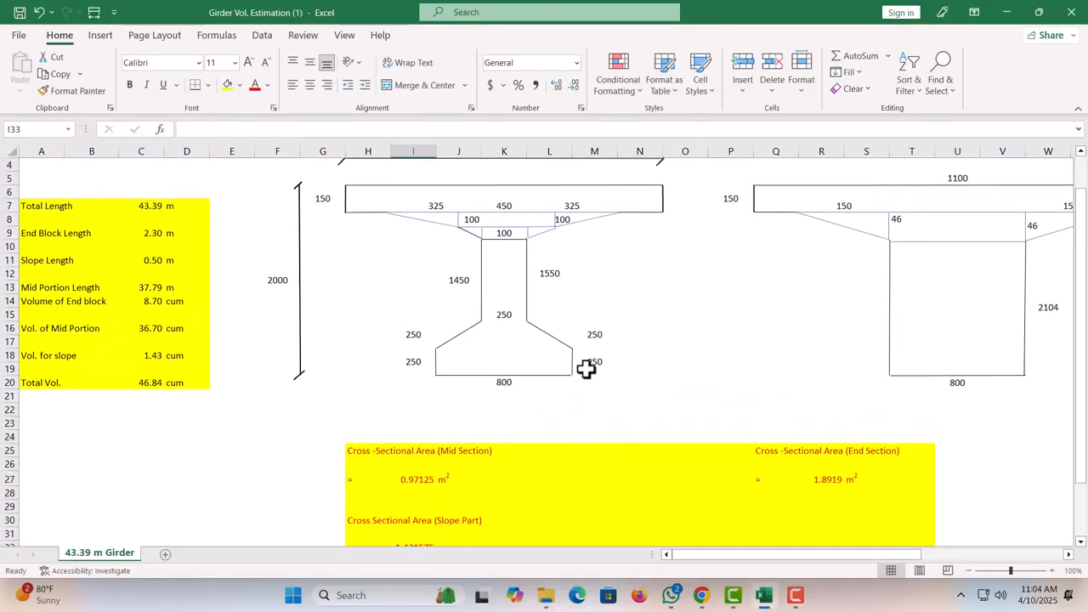
# Step: Review the total, end block and slope lengths and the mid portion length formula in C13 that combines them
pyautogui.click(160, 210)
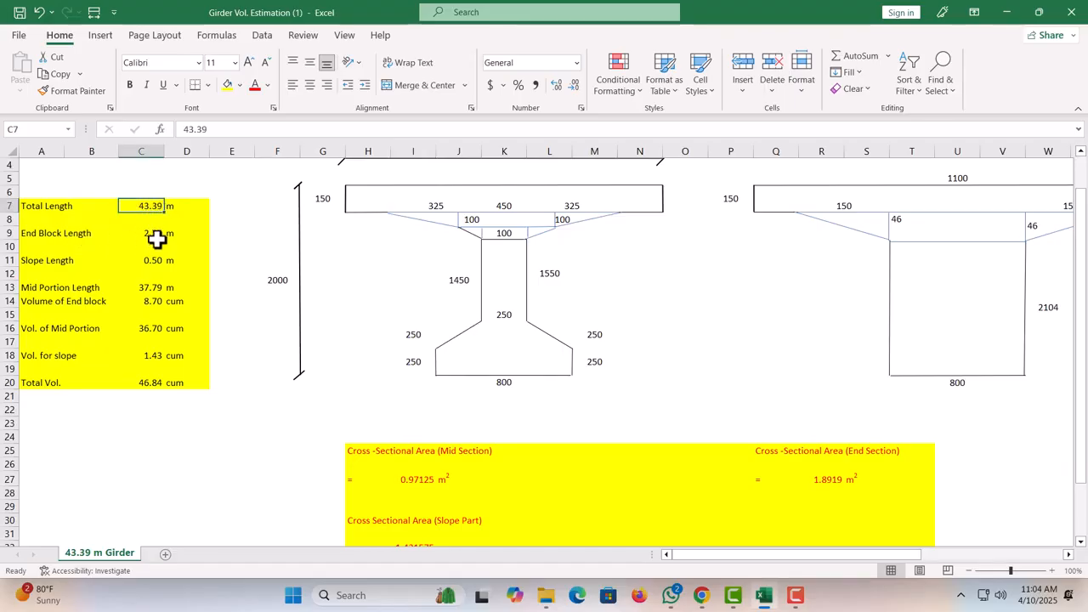
pyautogui.click(156, 238)
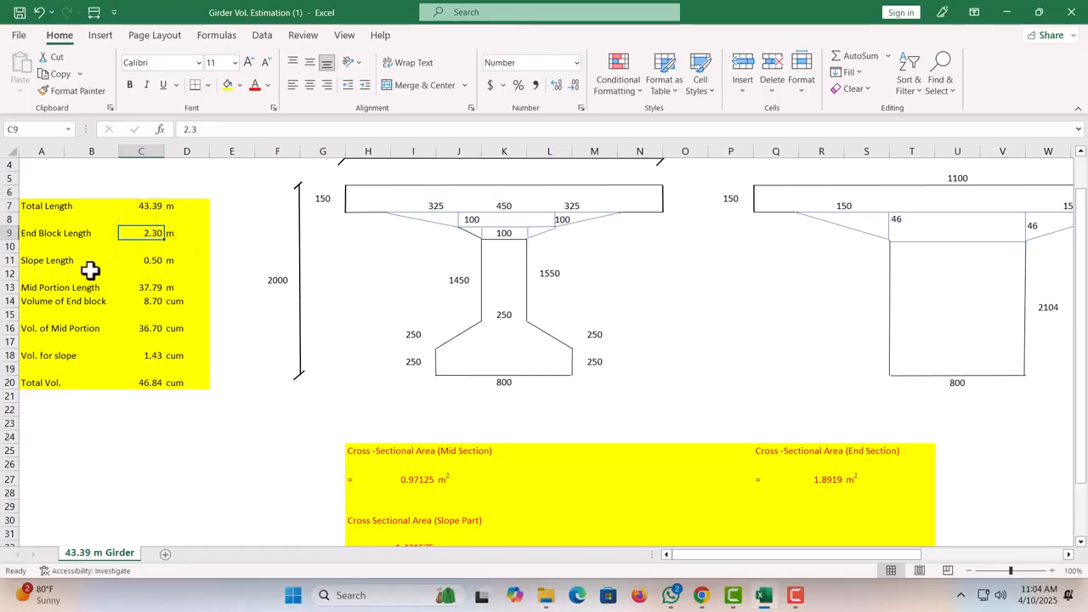
pyautogui.click(151, 259)
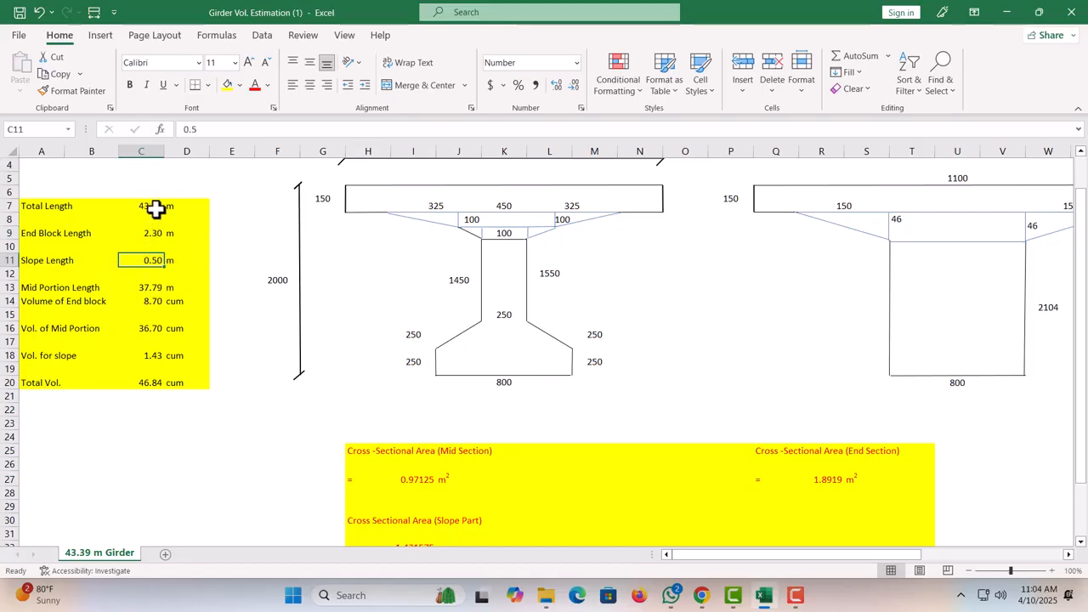
pyautogui.click(152, 235)
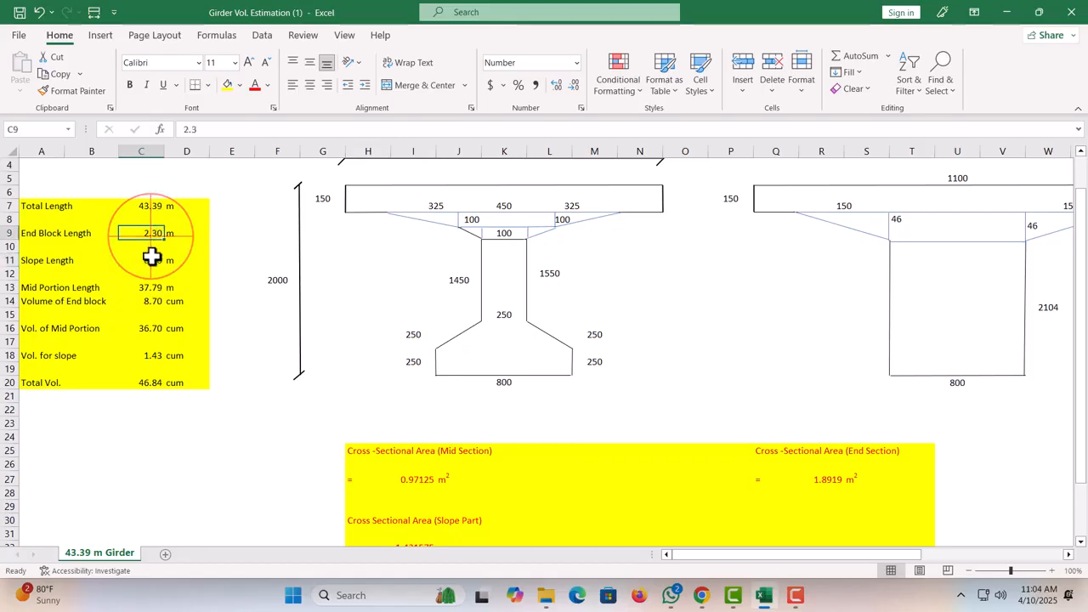
pyautogui.click(151, 259)
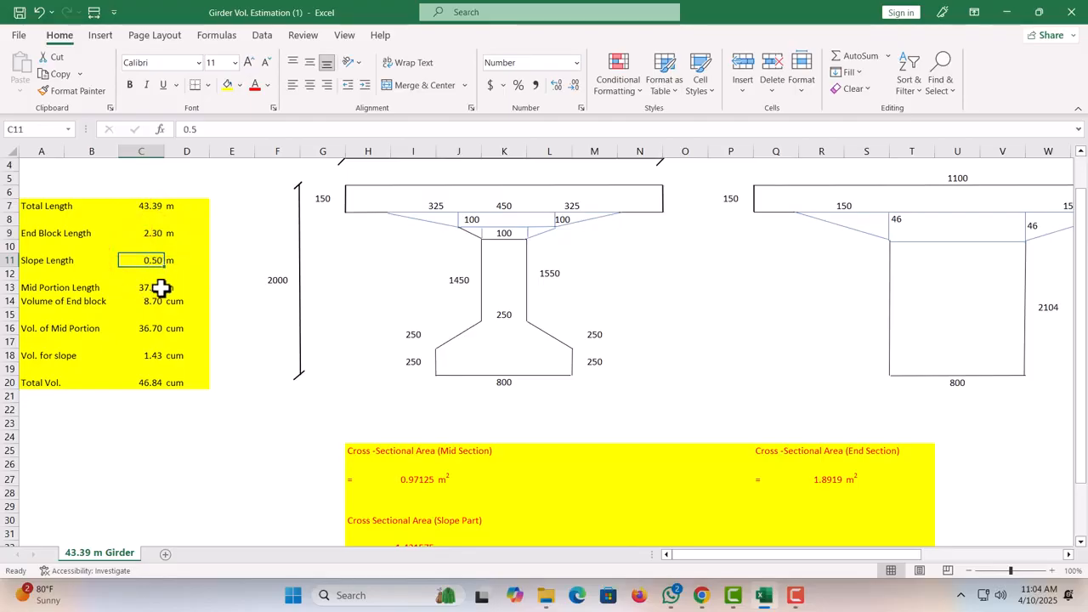
pyautogui.click(152, 288)
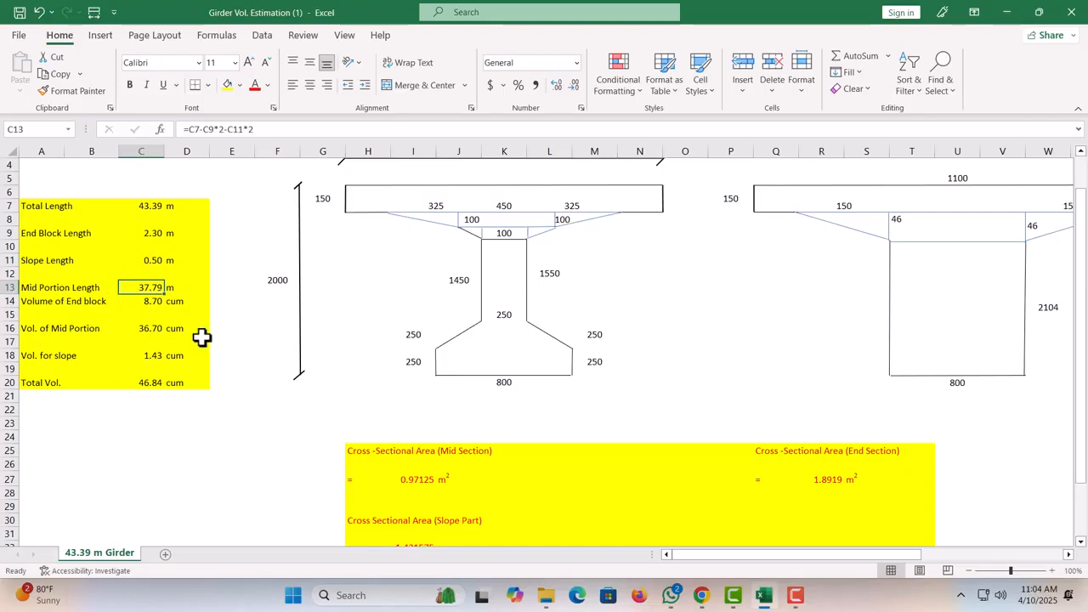
# Step: Review the end block volume formula in C14 and the mid portion volume formula in C16 with the lengths and areas they reference
pyautogui.click(152, 302)
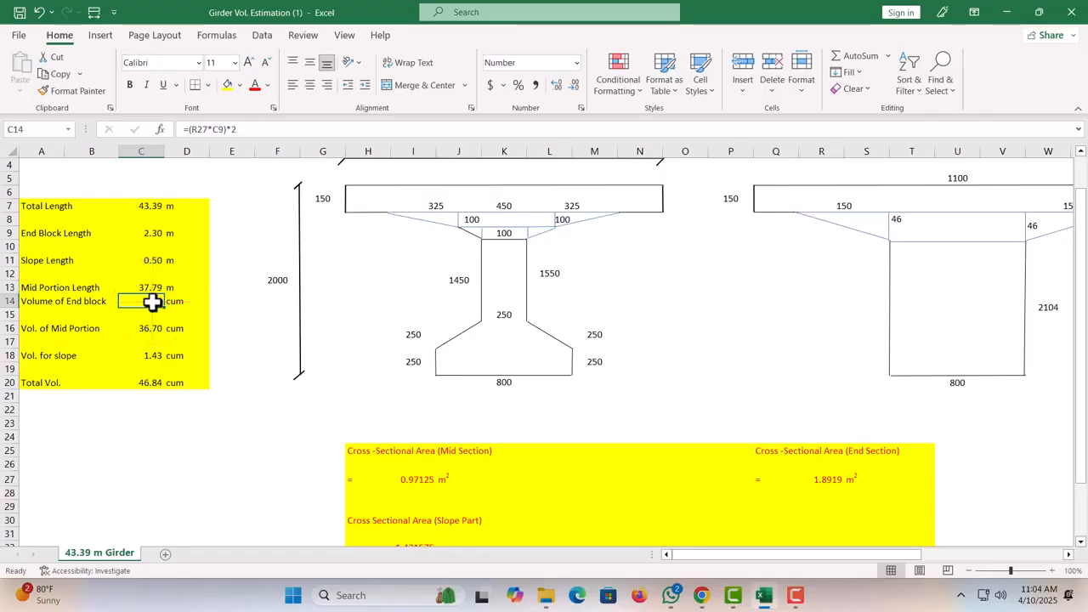
pyautogui.doubleClick(152, 302)
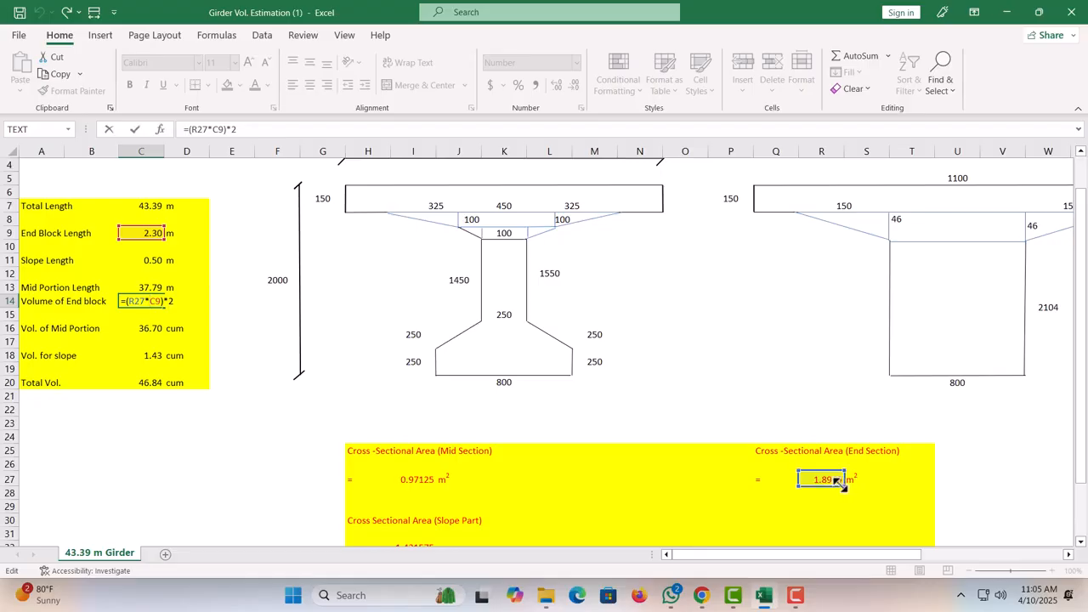
pyautogui.press('Return')
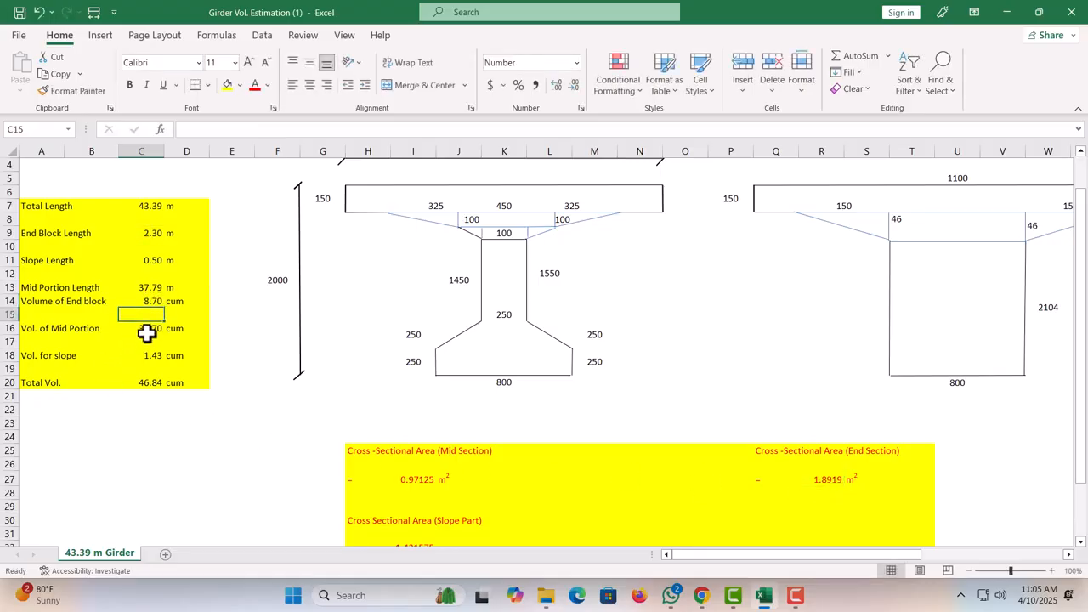
pyautogui.click(150, 329)
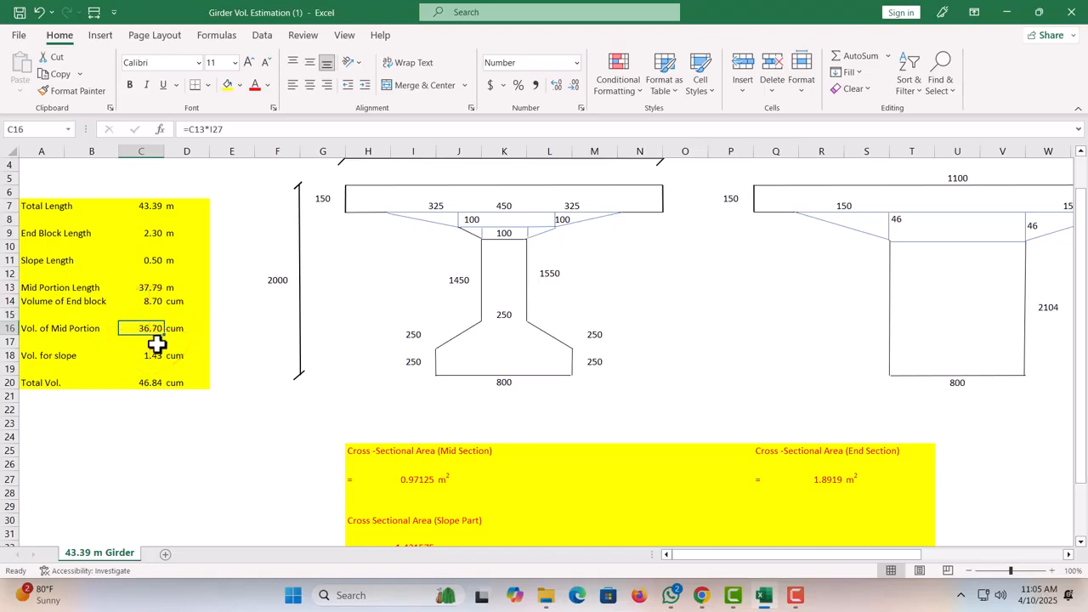
pyautogui.doubleClick(150, 329)
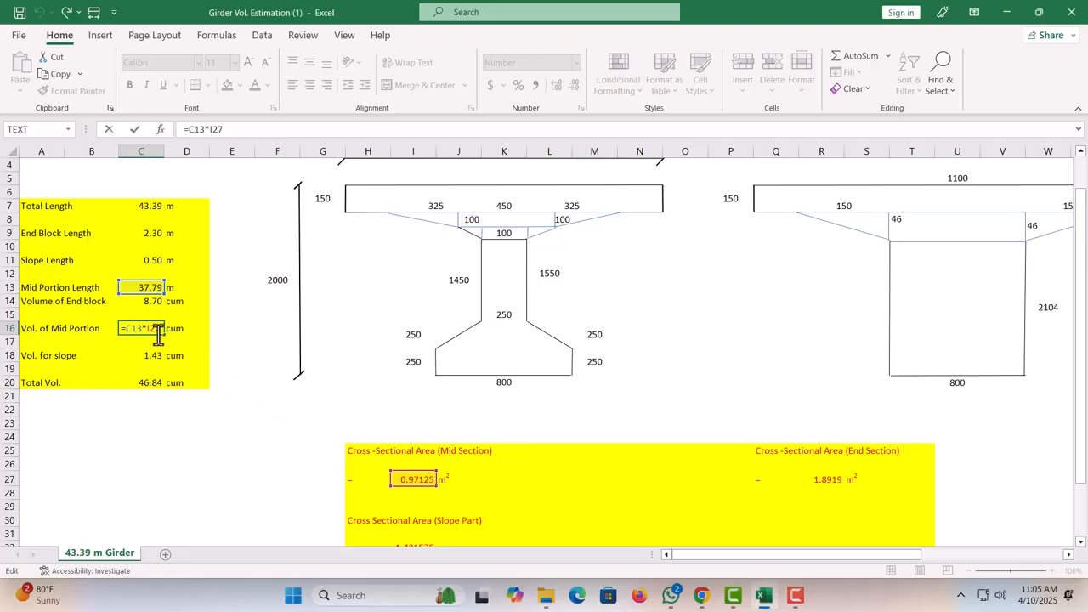
pyautogui.press('Return')
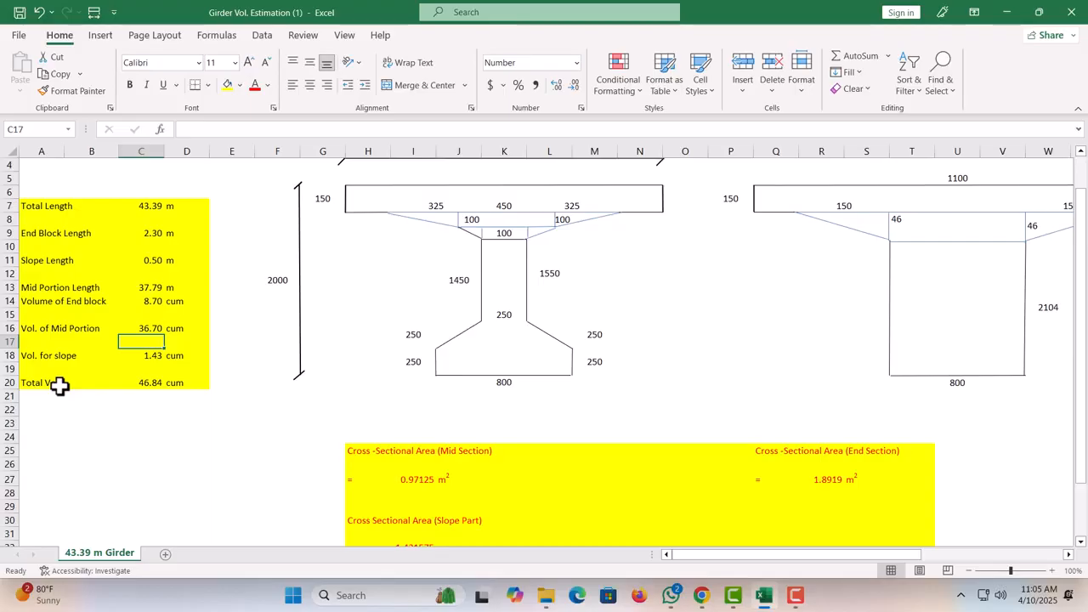
# Step: Review the slope volume formula in C18 together with the slope length and slope-part area it references
pyautogui.doubleClick(149, 357)
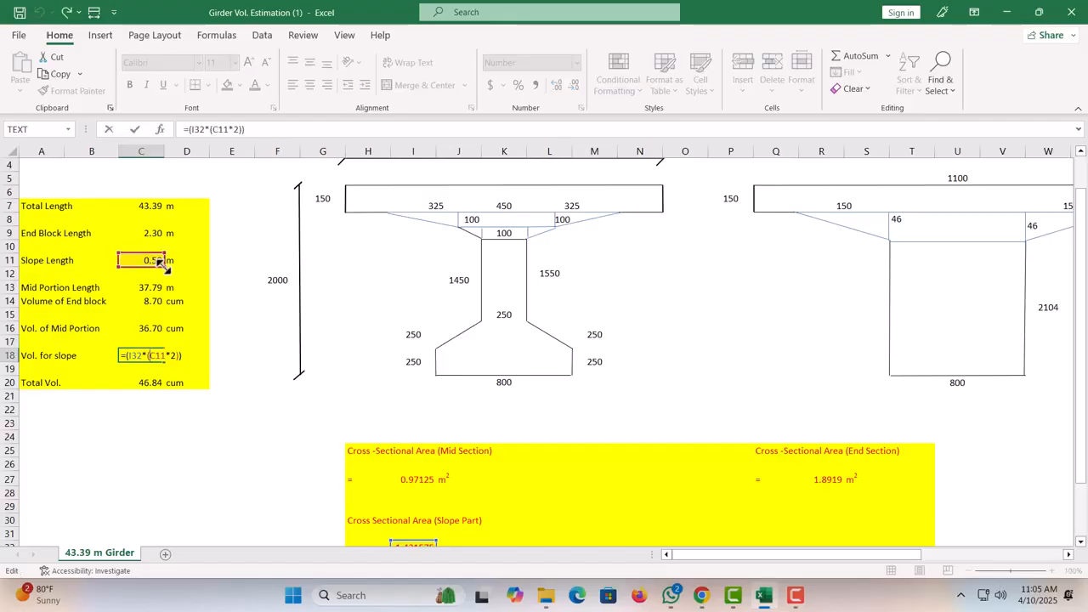
pyautogui.scroll(-1, 425, 455)
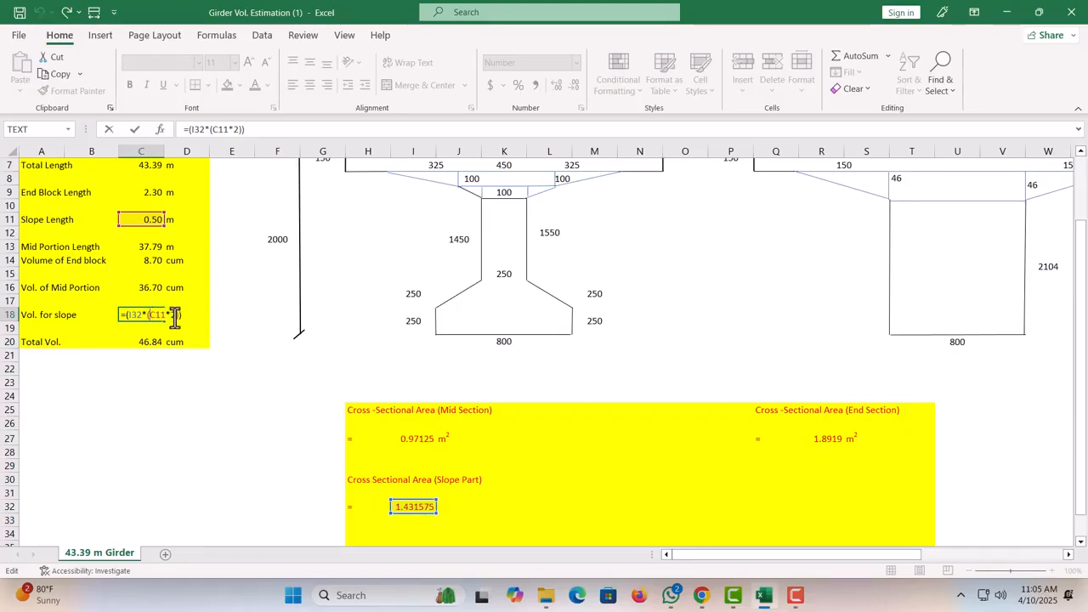
pyautogui.press('Return')
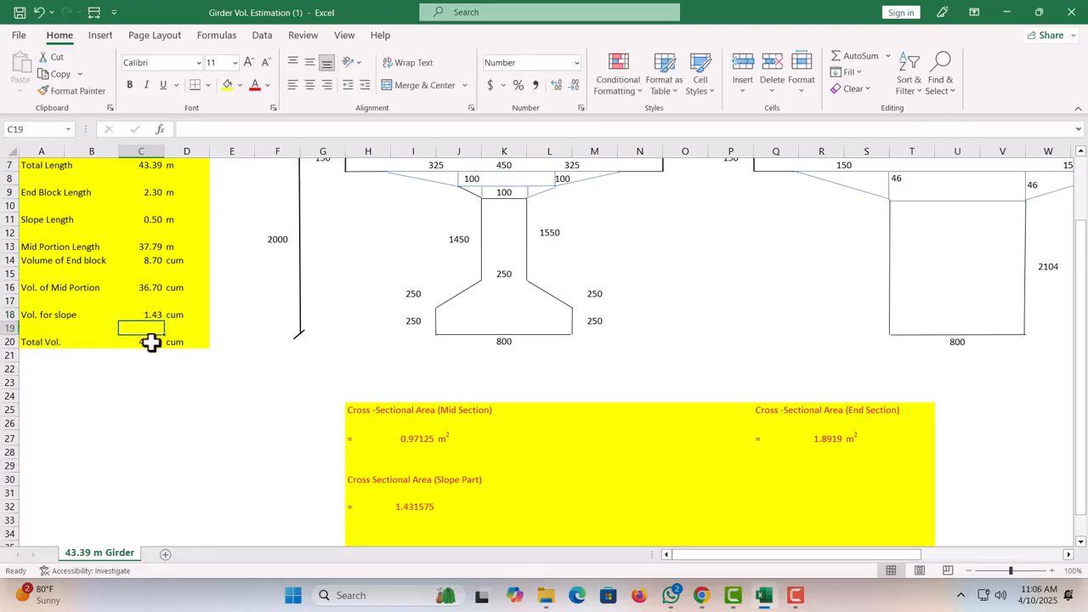
# Step: Examine the end block, mid portion and slope volume entries and the total volume formula in C20 that adds them
pyautogui.click(69, 260)
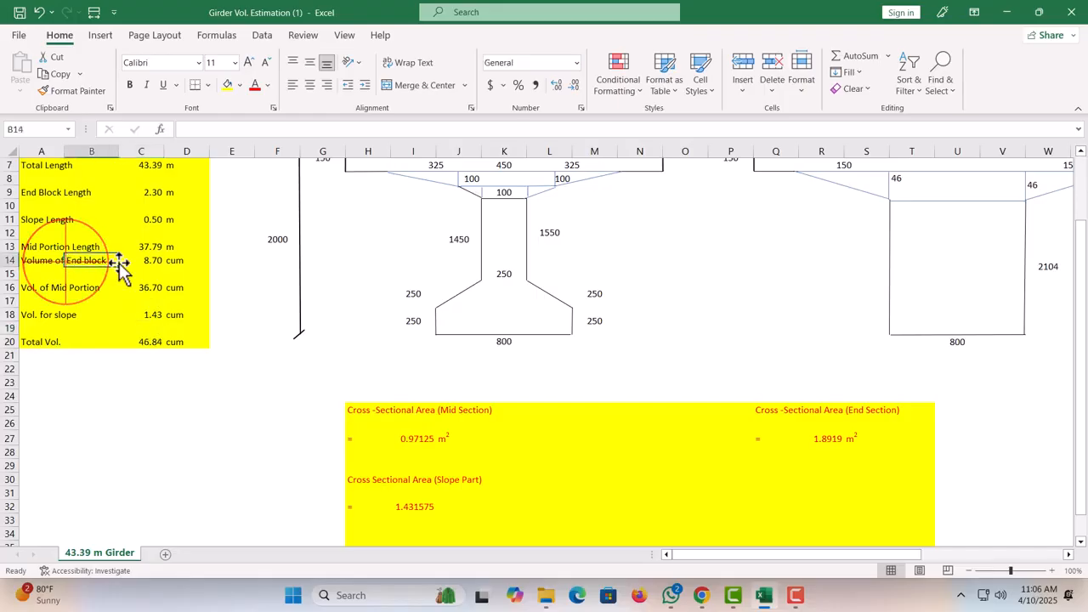
pyautogui.click(78, 289)
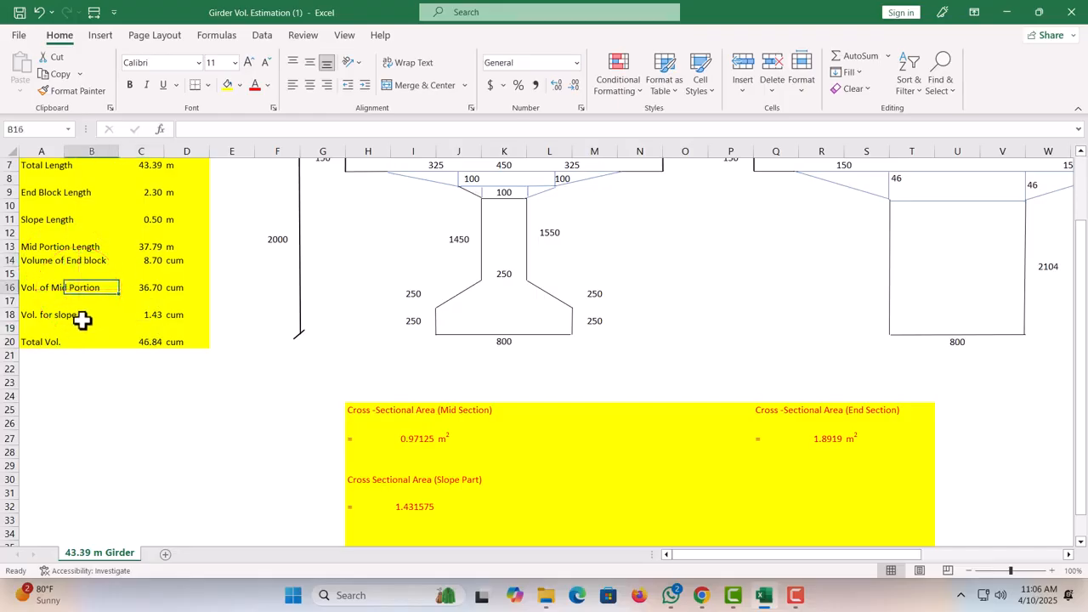
pyautogui.click(83, 316)
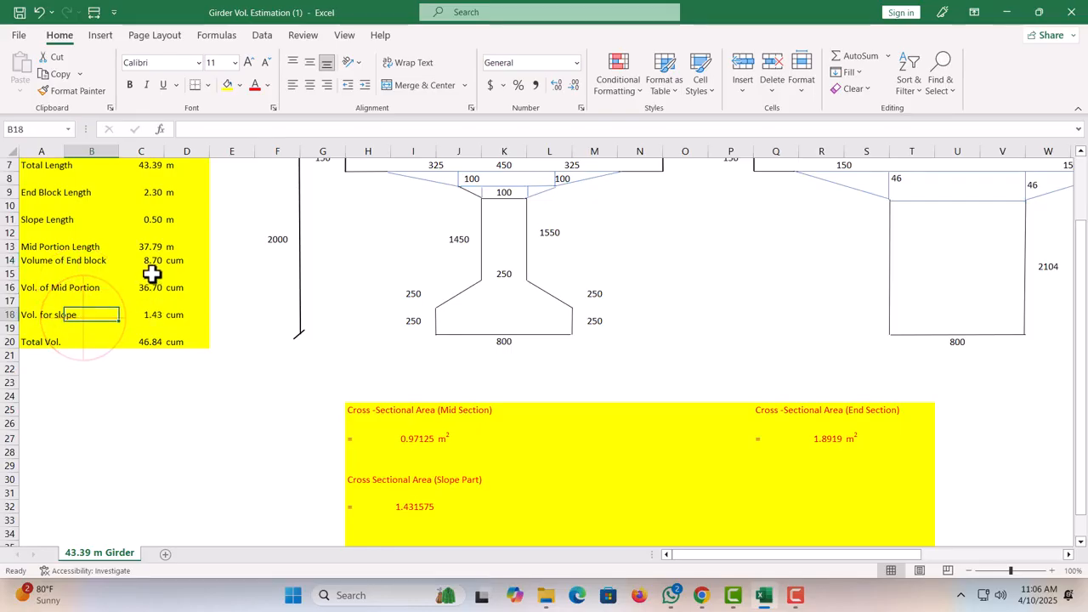
pyautogui.doubleClick(152, 342)
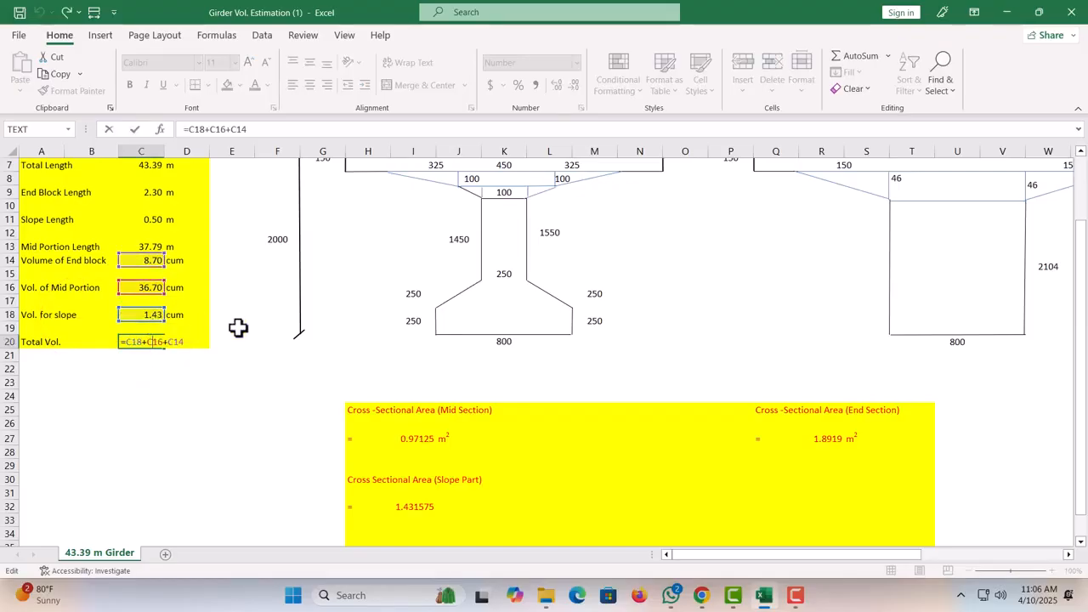
pyautogui.press('Return')
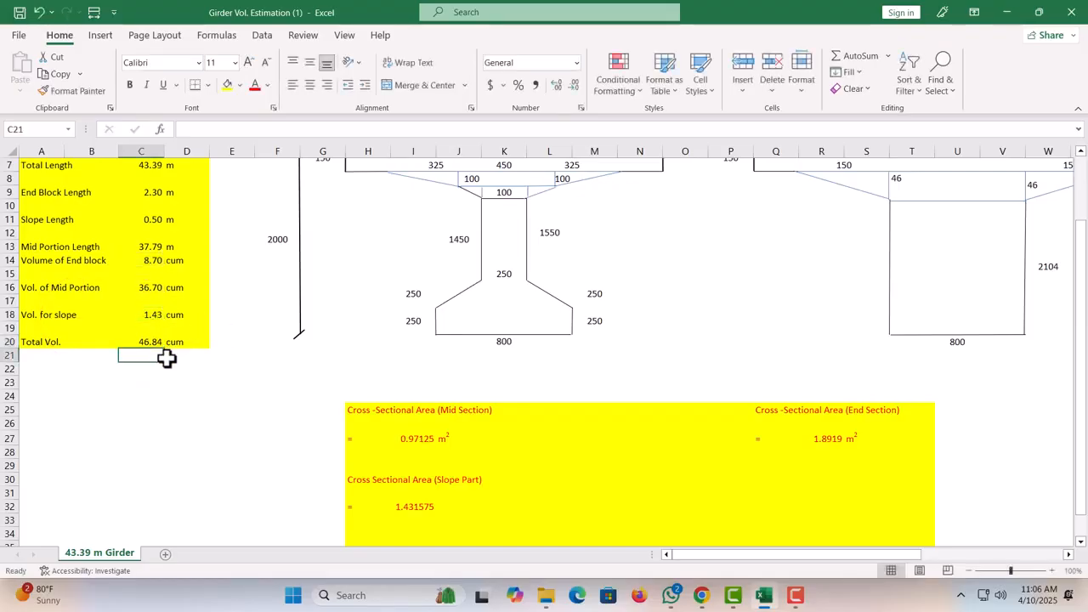
pyautogui.scroll(1, 170, 348)
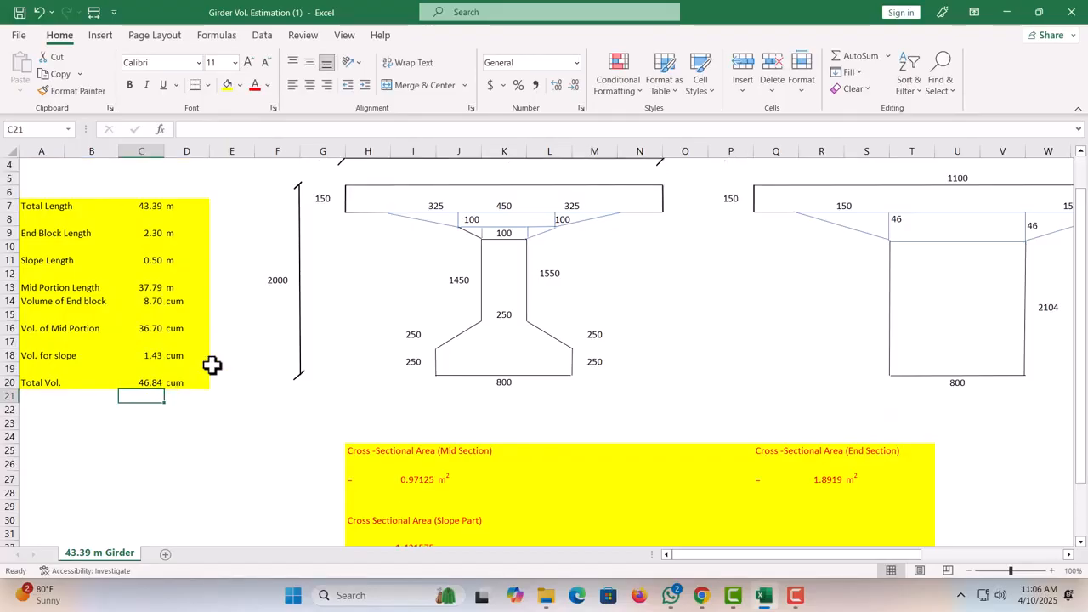